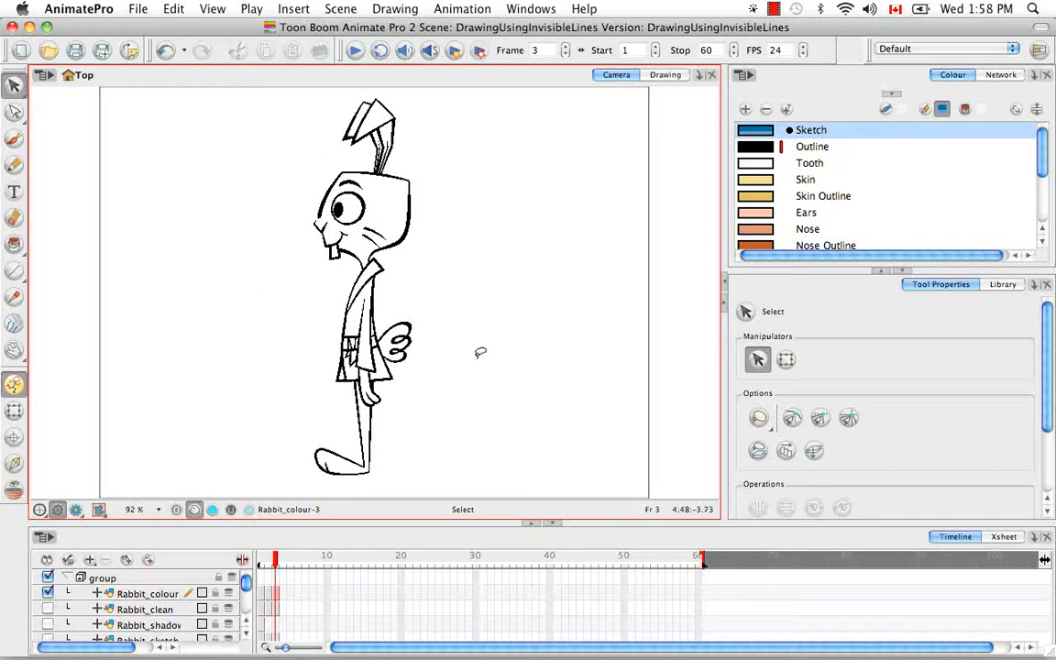
Step: Choose the Pencil tool and set its size to 0 for drawing invisible lines
{"action": "left_click", "coordinate": [15, 165]}
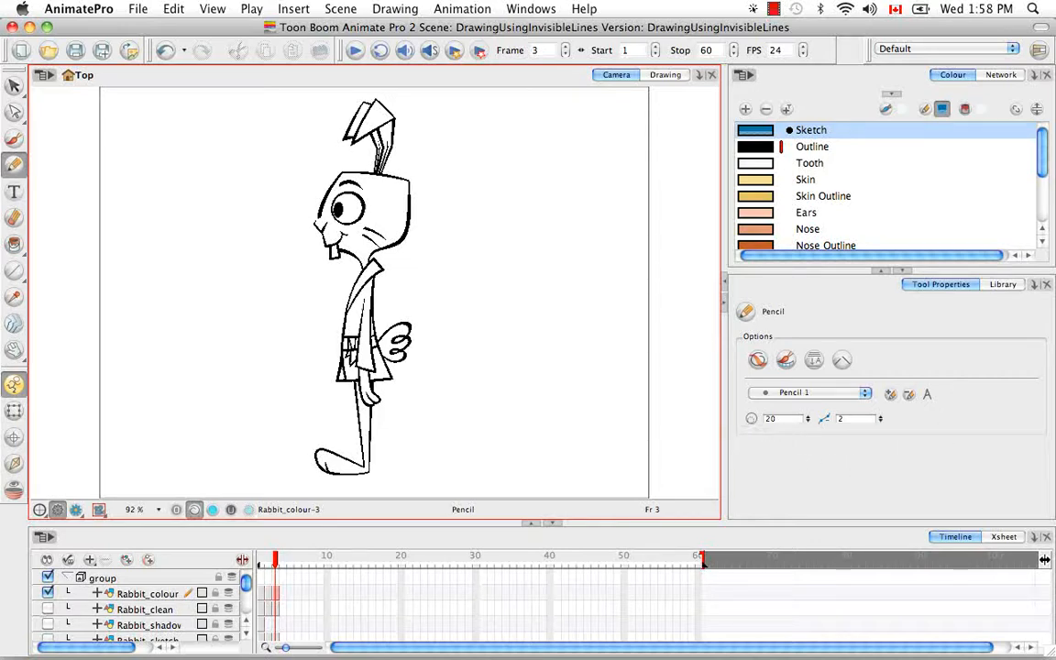
{"action": "left_click", "coordinate": [782, 458]}
{"action": "type", "text": "0"}
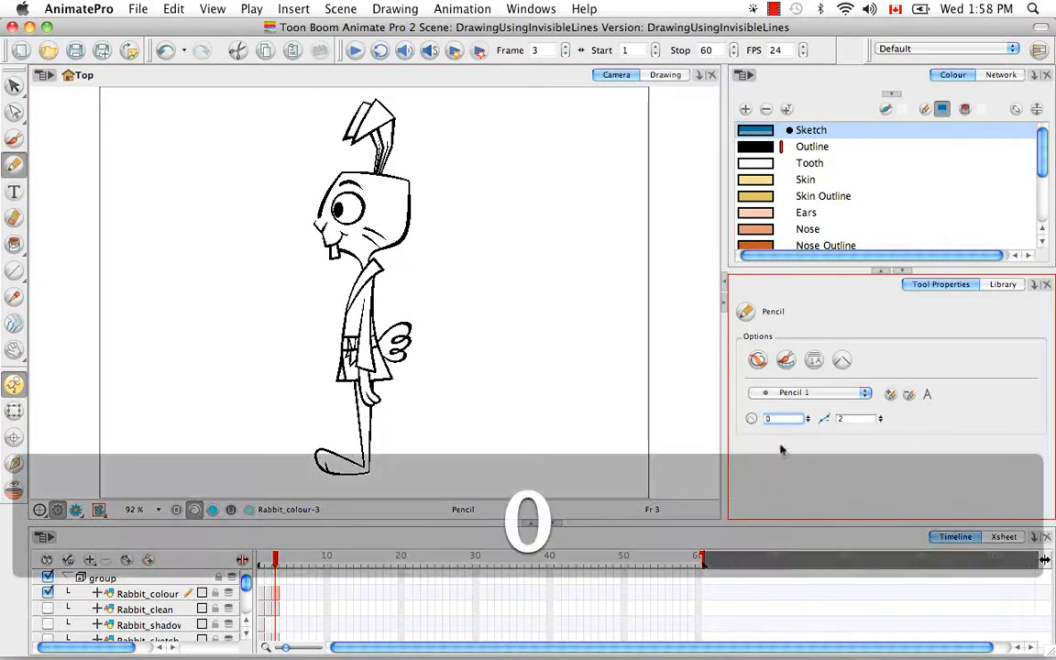
{"action": "key", "text": "Return"}
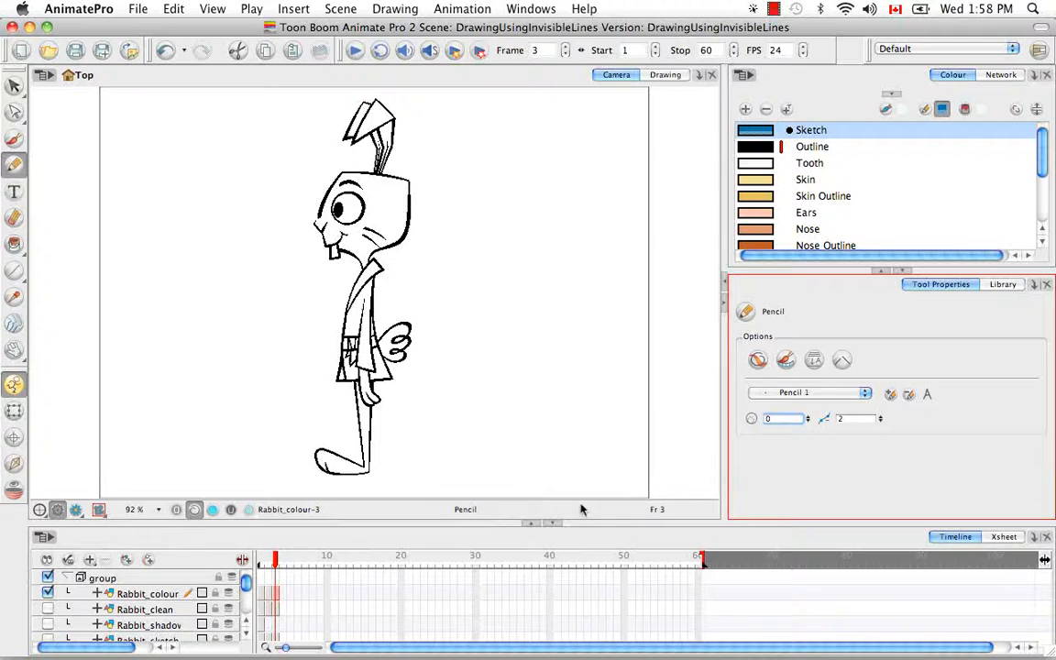
{"action": "left_click", "coordinate": [584, 512]}
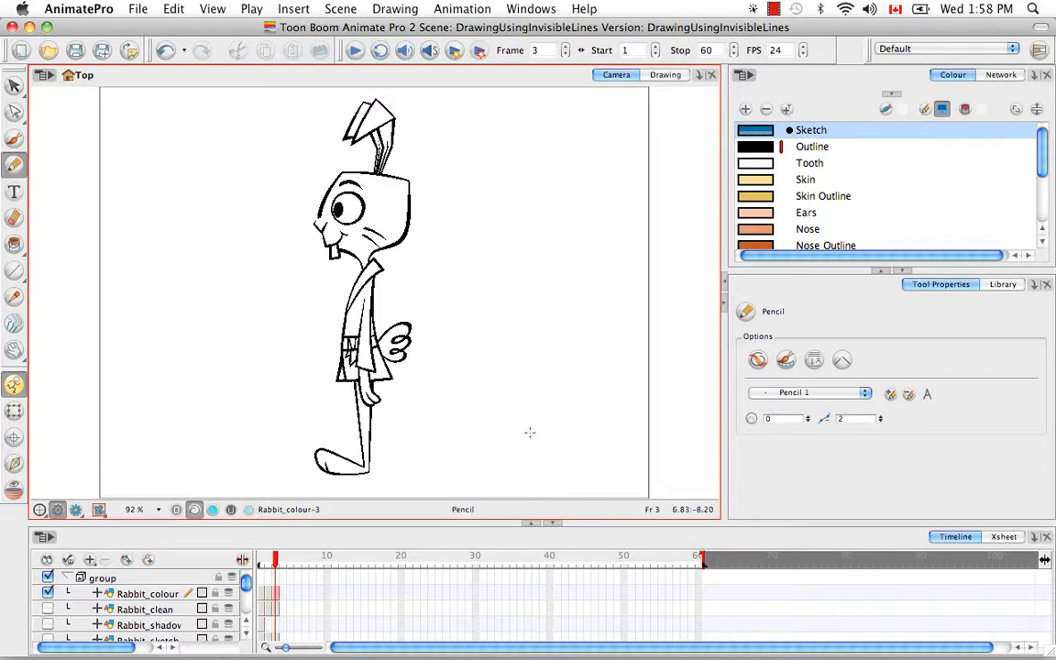
Step: Draw an invisible curved pencil line closing the top of the rabbit's nose, and dismiss the stroke message permanently
{"action": "key", "text": "super+equal"}
{"action": "key", "text": "super+equal"}
{"action": "key", "text": "super+equal"}
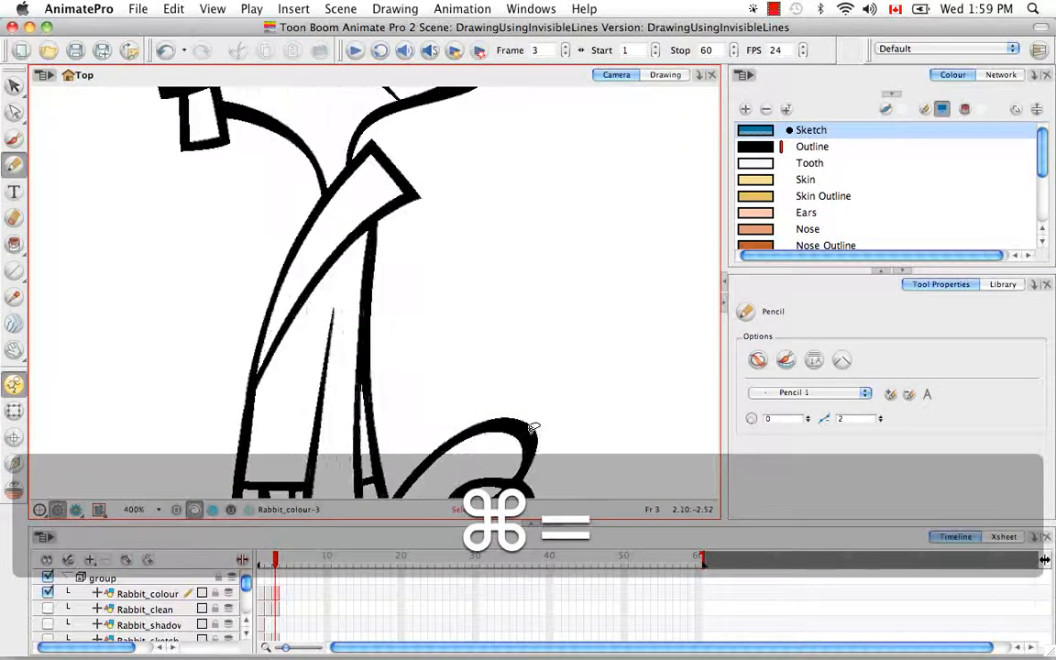
{"action": "mouse_move", "coordinate": [405, 314]}
{"action": "left_mouse_down"}
{"action": "mouse_move", "coordinate": [371, 264]}
{"action": "mouse_move", "coordinate": [365, 351]}
{"action": "left_mouse_up"}
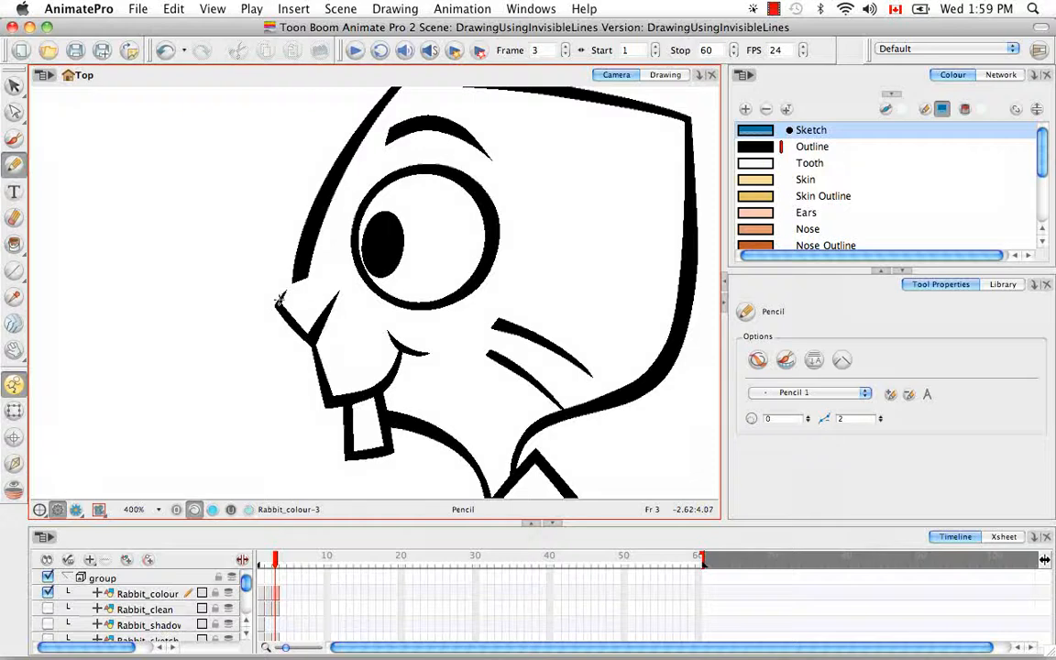
{"action": "mouse_move", "coordinate": [279, 292]}
{"action": "left_mouse_down"}
{"action": "mouse_move", "coordinate": [329, 279]}
{"action": "mouse_move", "coordinate": [341, 292]}
{"action": "left_mouse_up"}
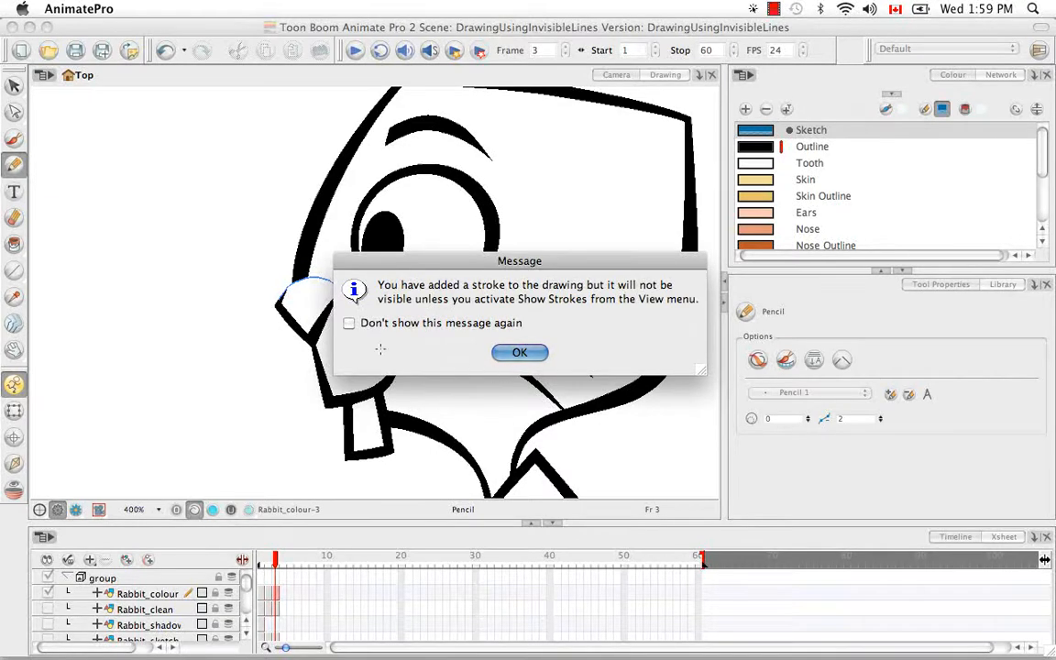
{"action": "left_click", "coordinate": [349, 323]}
{"action": "left_click", "coordinate": [519, 352]}
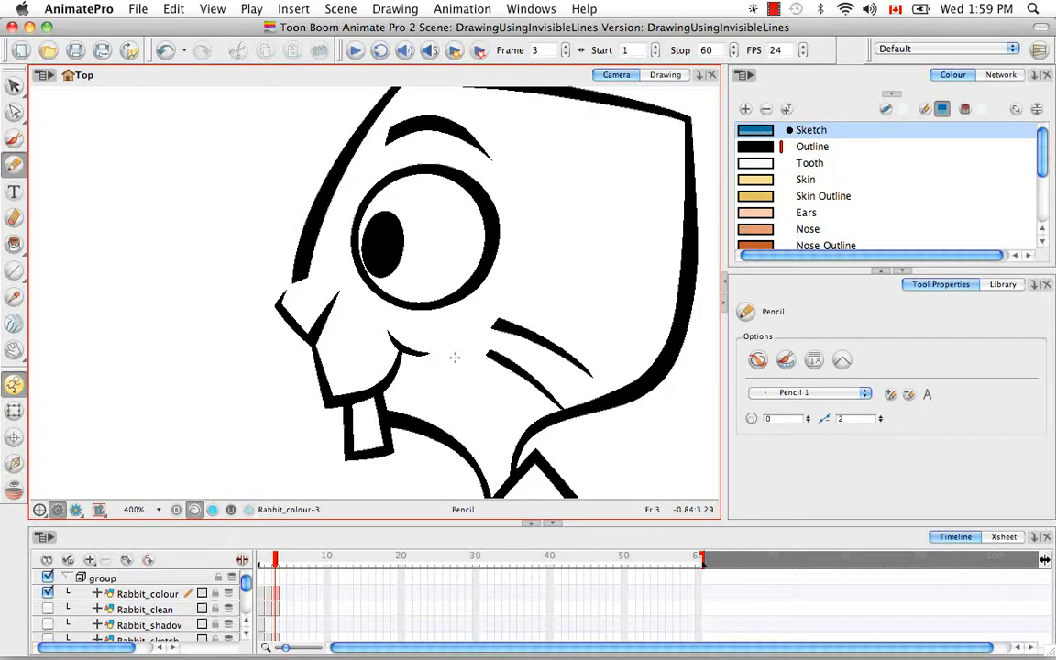
Step: Turn on Show Strokes to display the invisible lines in the drawing
{"action": "key", "text": "d"}
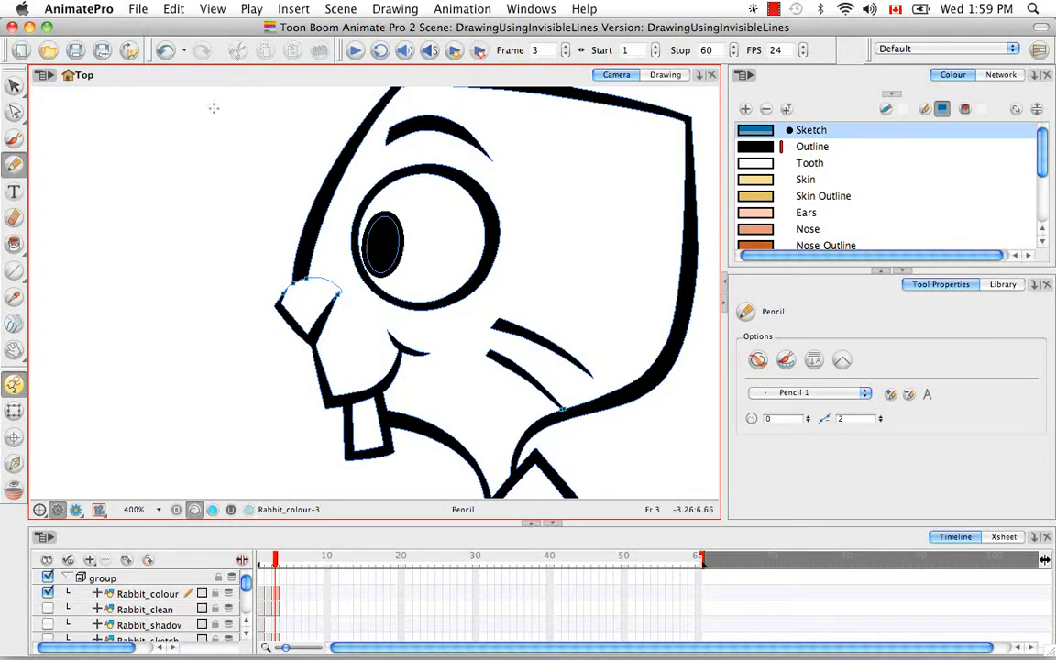
{"action": "left_click", "coordinate": [212, 9]}
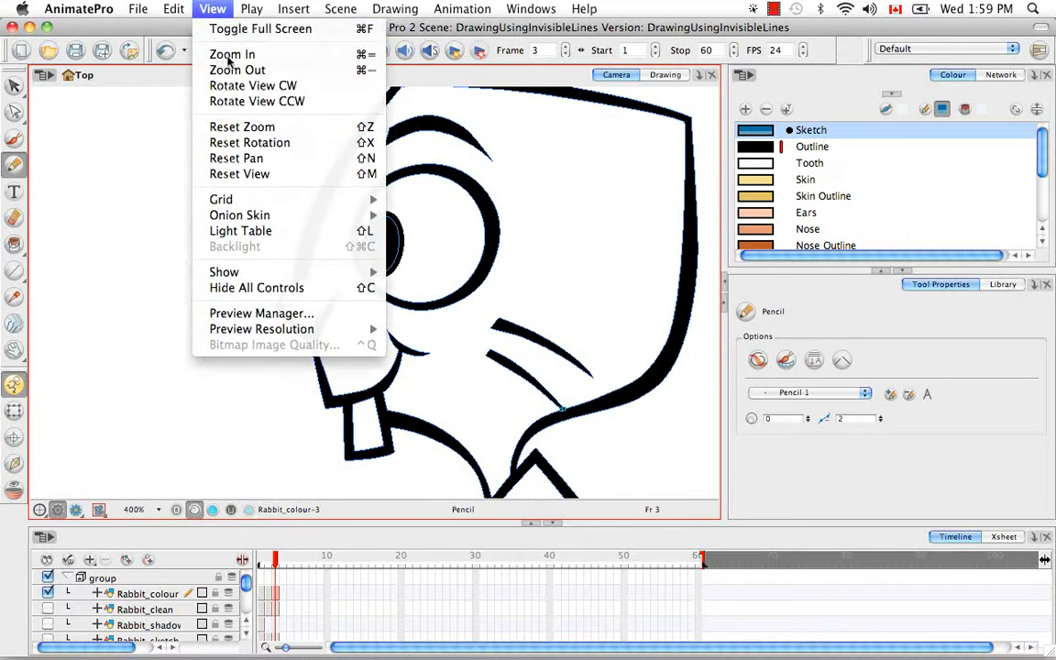
{"action": "mouse_move", "coordinate": [291, 280]}
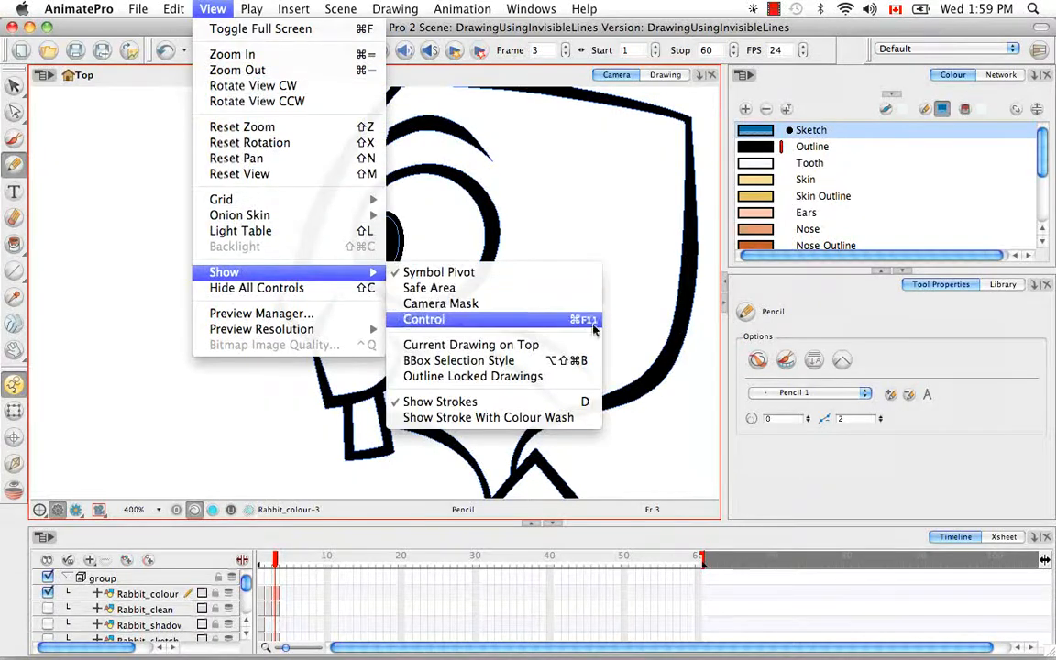
{"action": "left_click", "coordinate": [596, 407]}
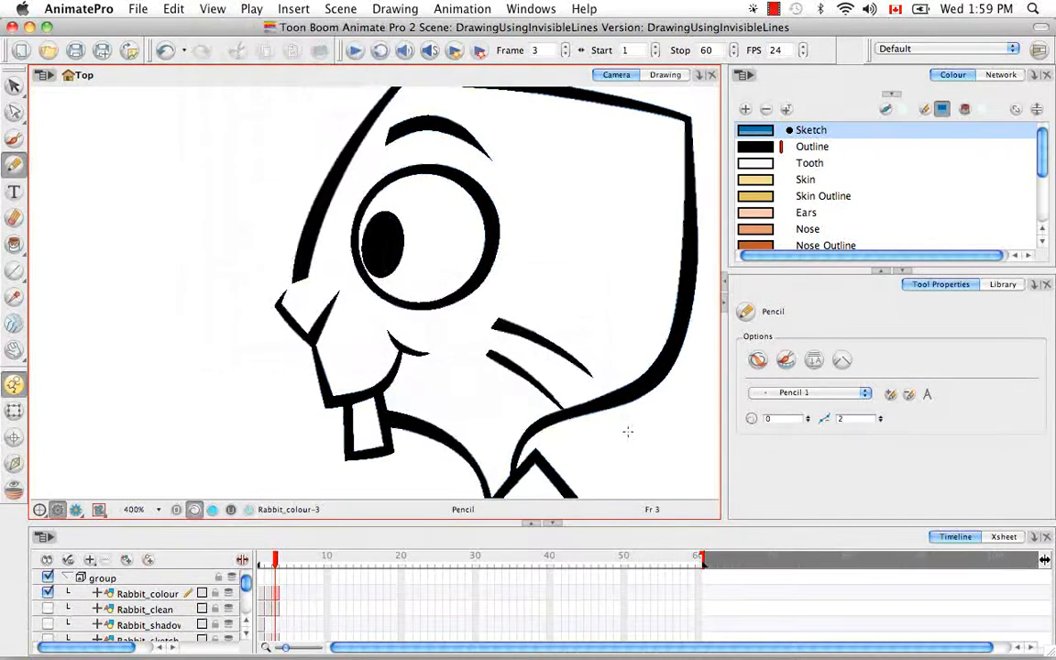
{"action": "key", "text": "d"}
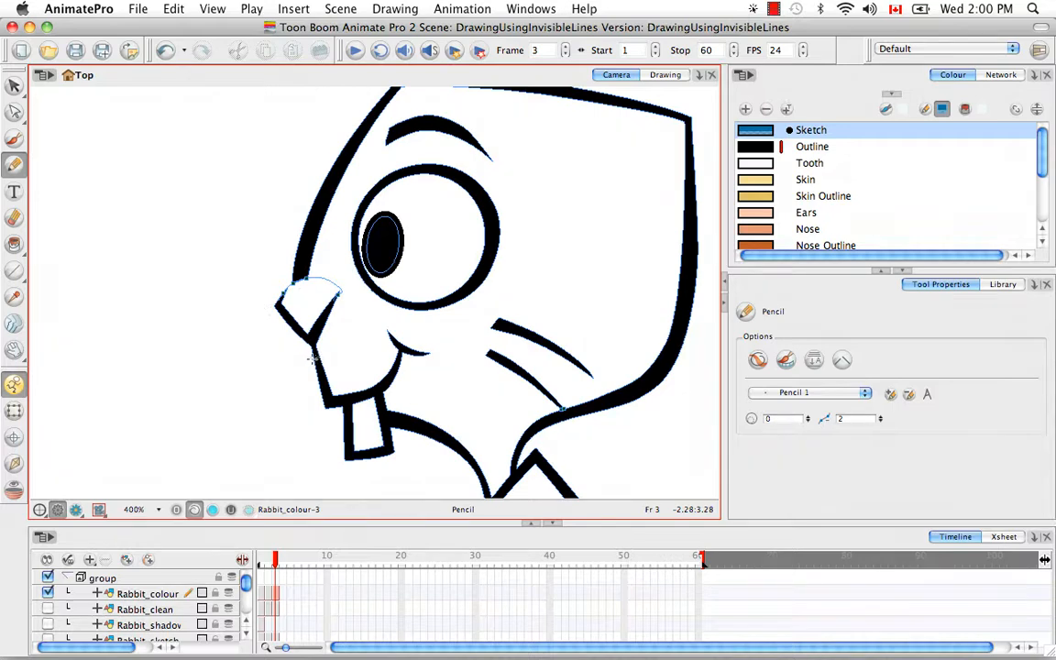
Step: With the Contour Editor, move the nose stroke's upper point onto the lower corner of the forehead outline
{"action": "left_click", "coordinate": [18, 117]}
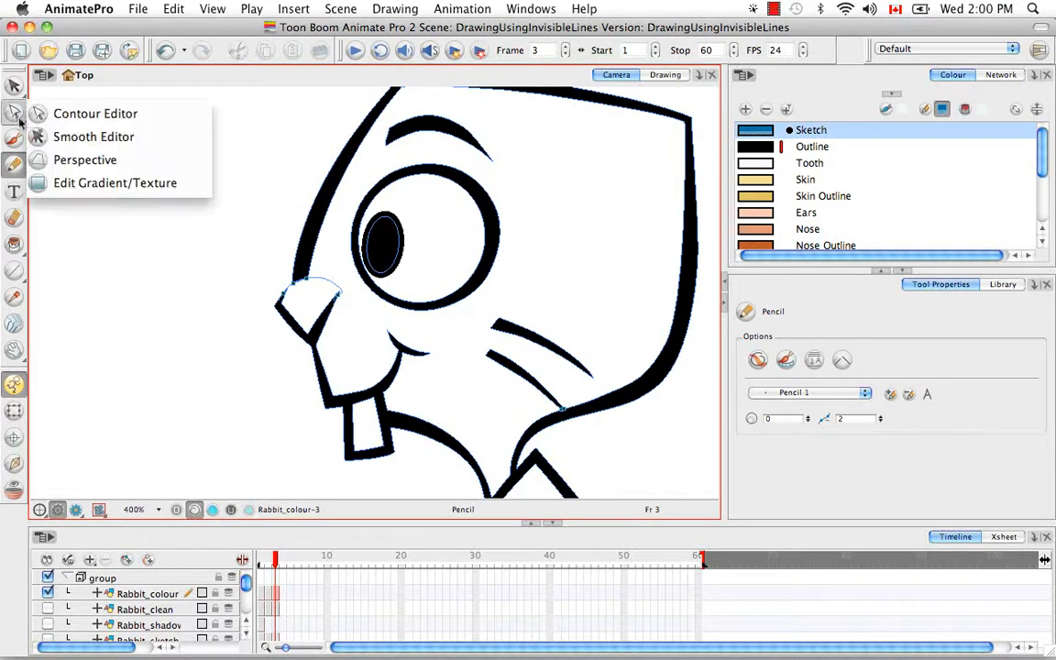
{"action": "left_click", "coordinate": [41, 114]}
{"action": "key", "text": "super+equal"}
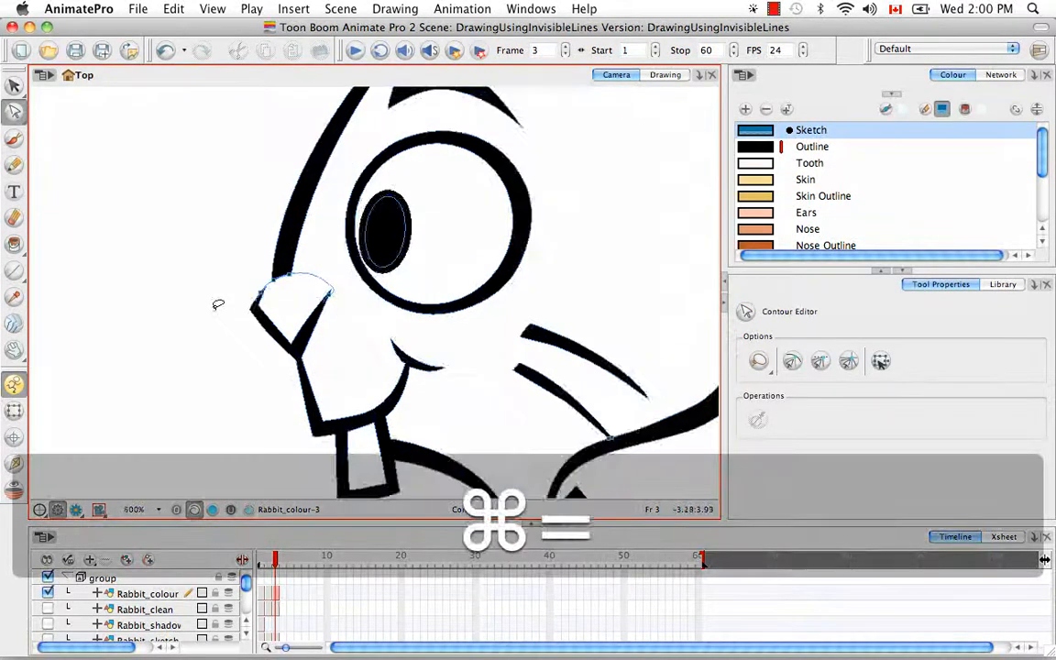
{"action": "key", "text": "super+equal"}
{"action": "key", "text": "super+equal"}
{"action": "key", "text": "super+equal"}
{"action": "key", "text": "space"}
{"action": "left_click_drag", "start_coordinate": [212, 313], "coordinate": [546, 293]}
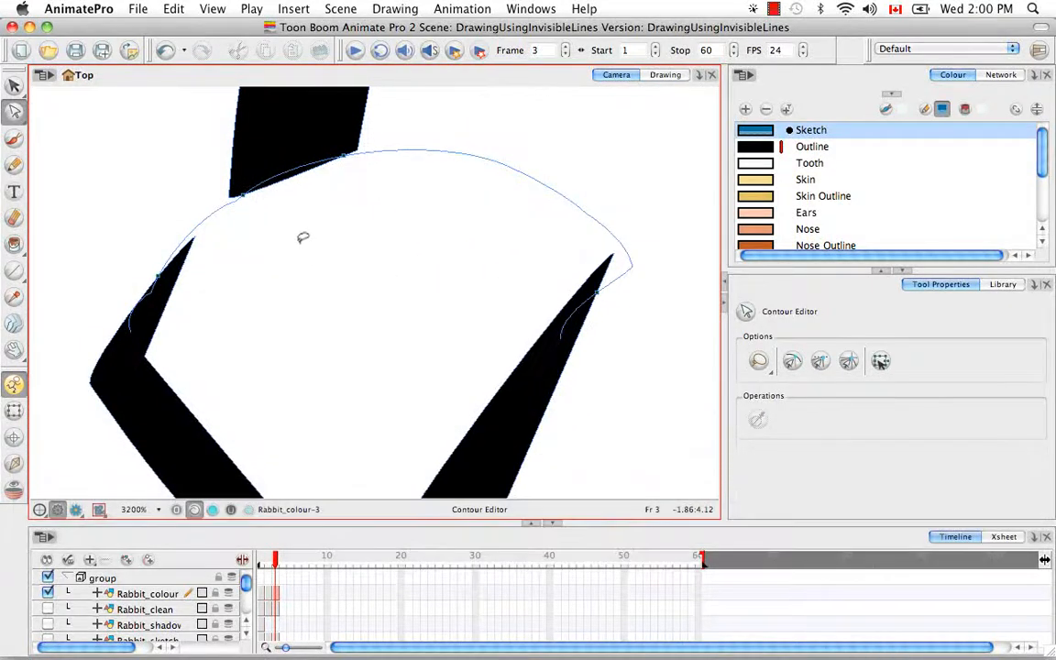
{"action": "left_click", "coordinate": [237, 198]}
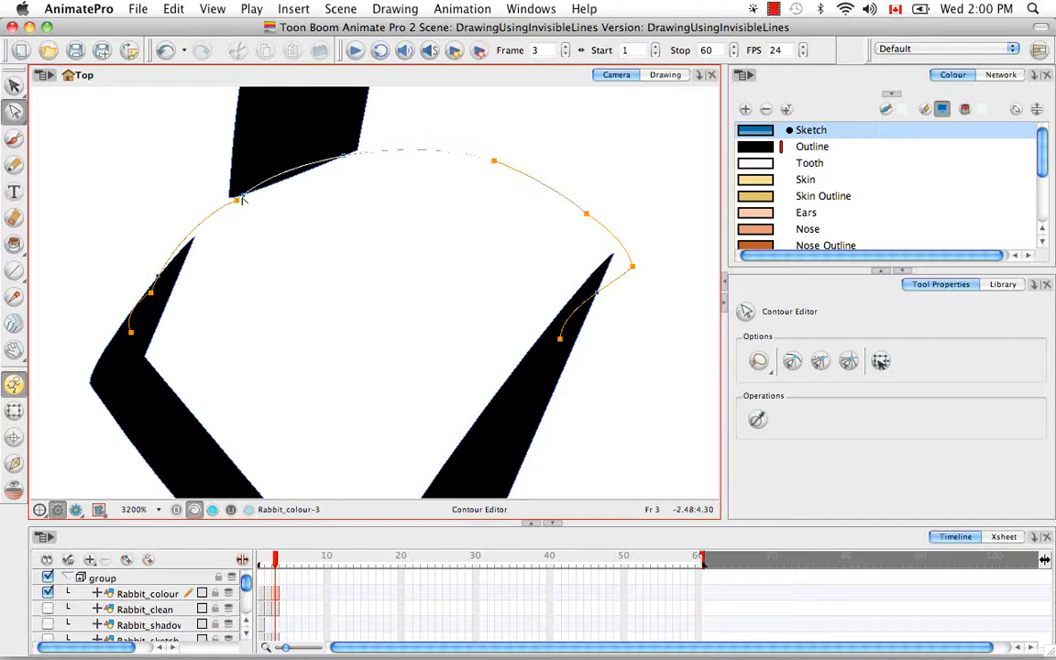
{"action": "left_click_drag", "start_coordinate": [237, 200], "coordinate": [311, 320]}
{"action": "left_click", "coordinate": [238, 216]}
Step: Try bending the nose stroke downward between the forehead corner and the far side, and undo it
{"action": "left_click", "coordinate": [264, 178]}
{"action": "left_click", "coordinate": [311, 326]}
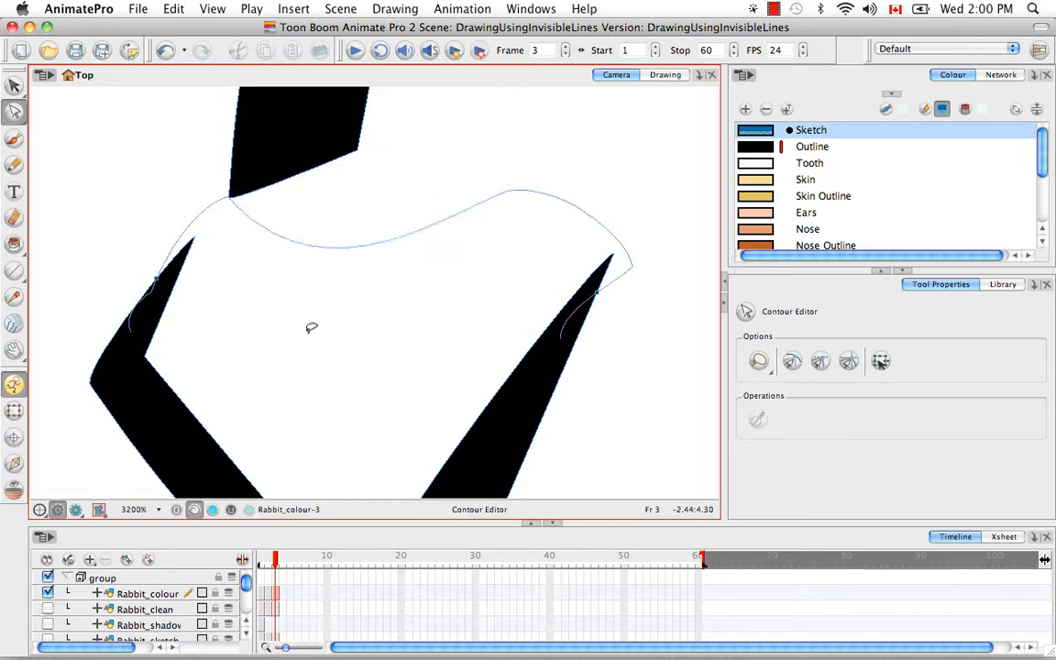
{"action": "key", "text": "cmd+z"}
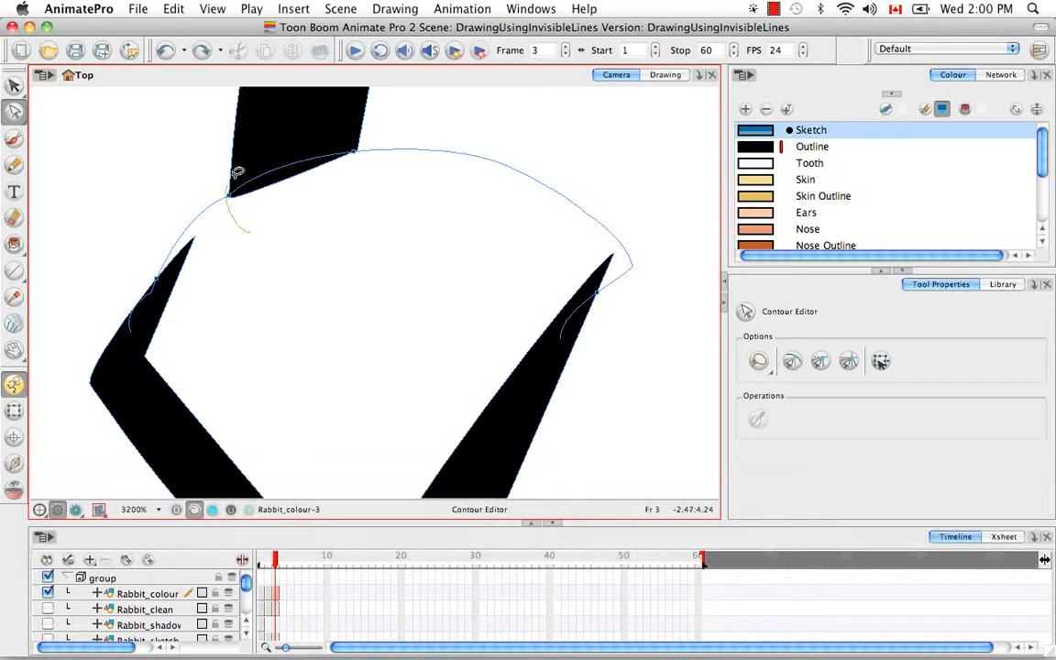
Step: Adjust the Bezier handles of the nose stroke's point at the forehead corner to smooth the curve
{"action": "left_click", "coordinate": [241, 191]}
{"action": "left_click_drag", "start_coordinate": [193, 209], "coordinate": [198, 222]}
{"action": "left_click_drag", "start_coordinate": [279, 152], "coordinate": [283, 155]}
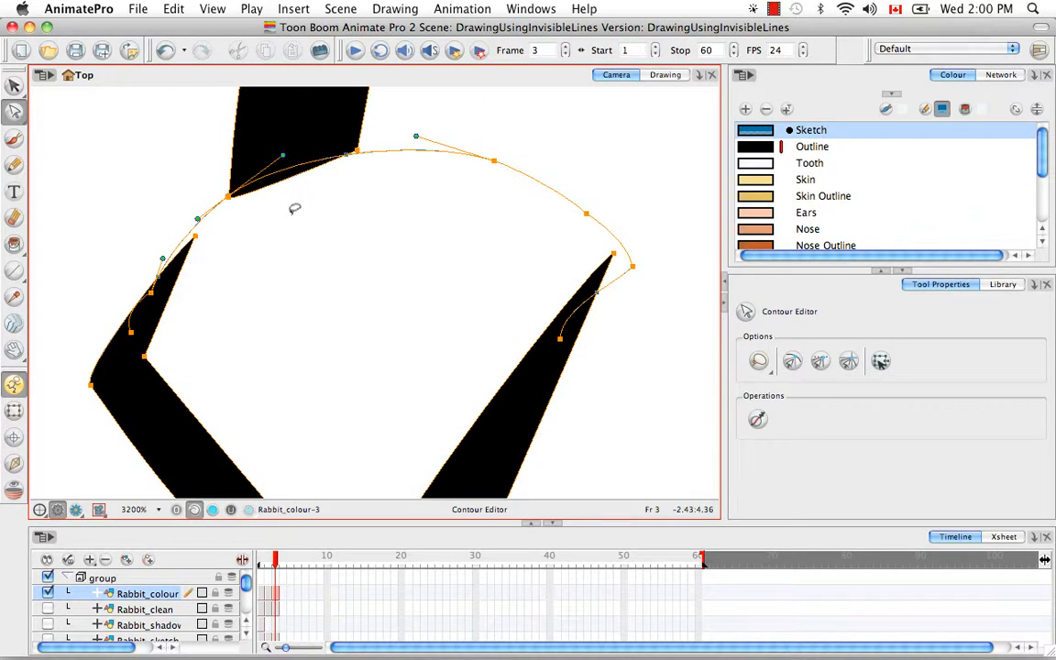
{"action": "left_click", "coordinate": [294, 208]}
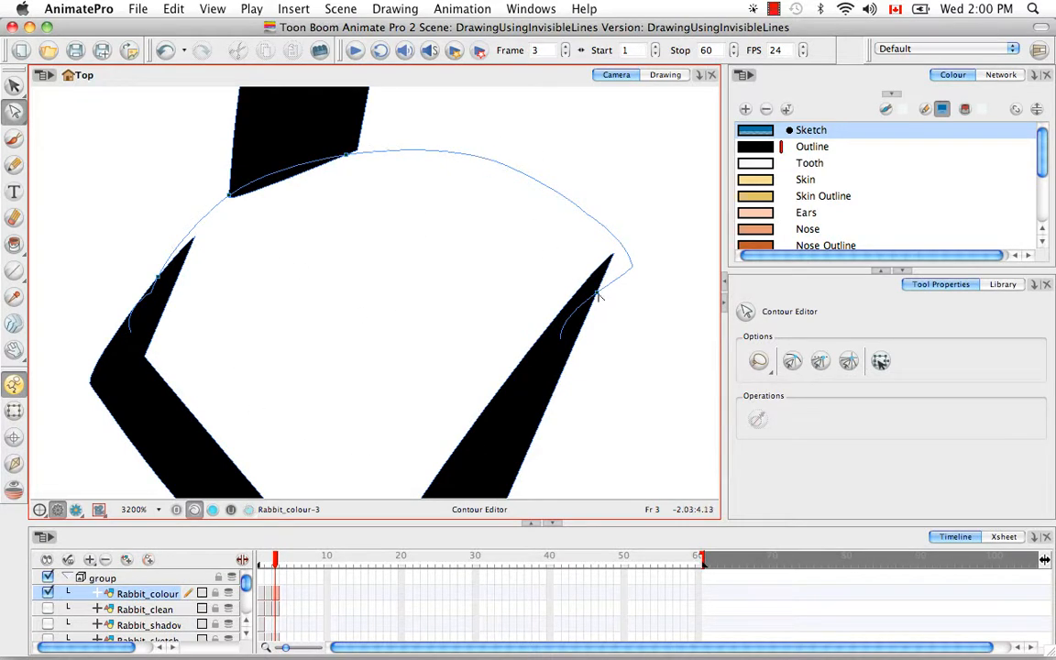
Step: Try deleting the end segment of the nose stroke that overlaps the nostril line, and undo the deletion
{"action": "left_click", "coordinate": [579, 314]}
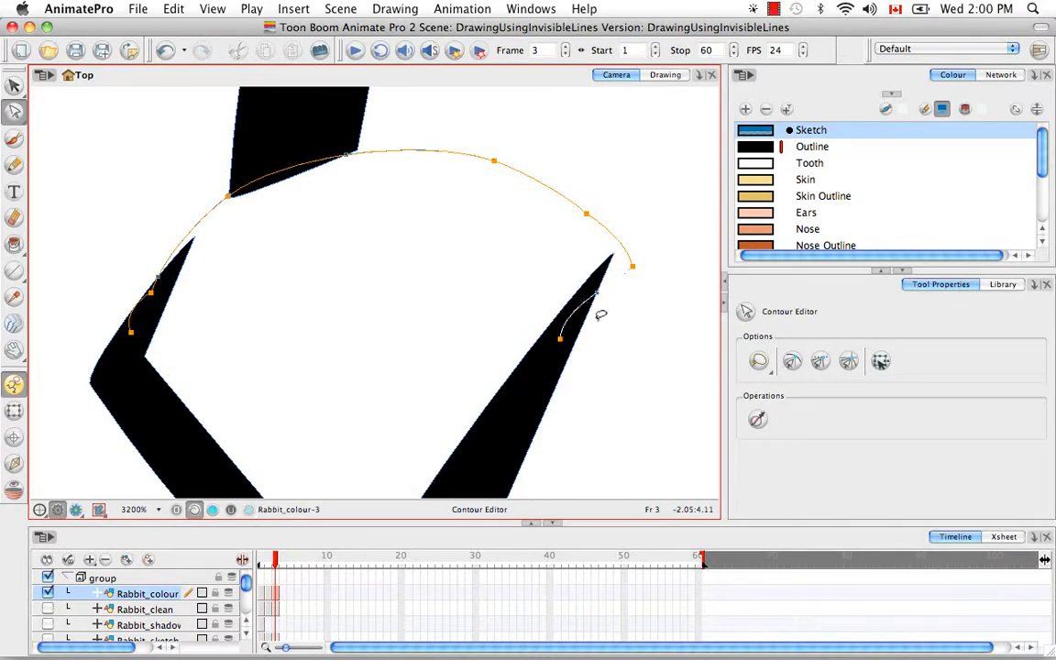
{"action": "key", "text": "BackSpace"}
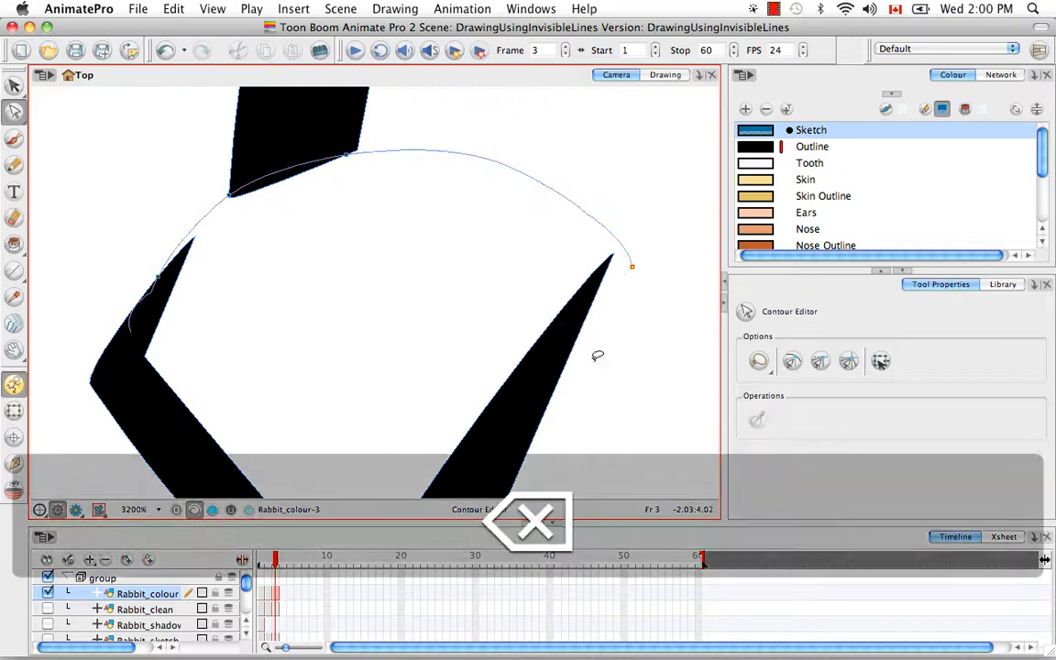
{"action": "key", "text": "super+z"}
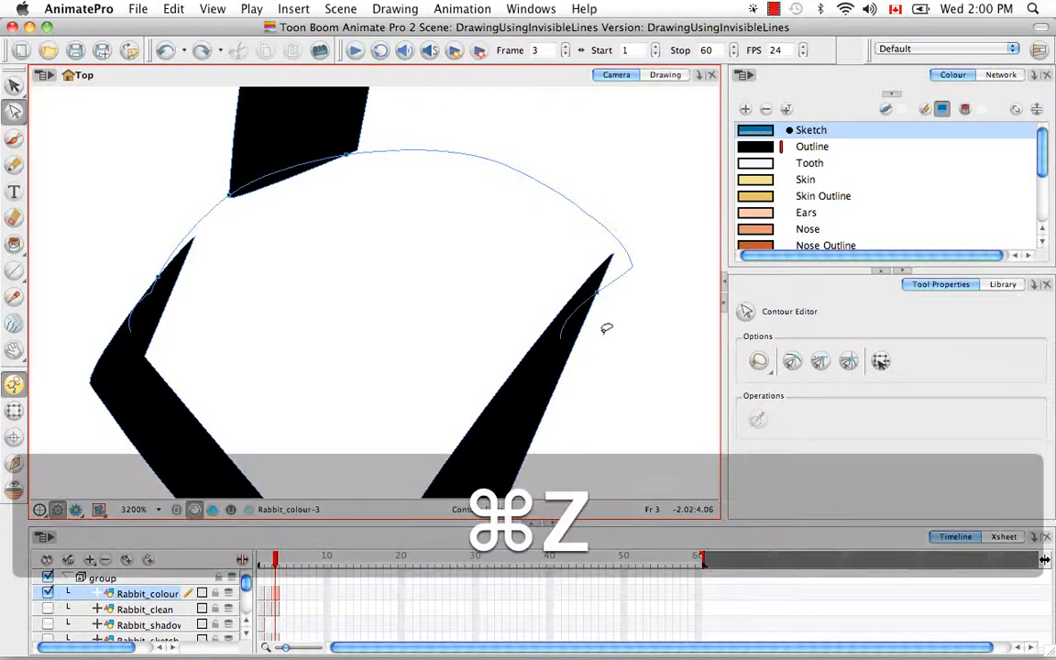
Step: Try deleting a segment from the upper arc of the nose stroke, and undo the deletion
{"action": "left_click", "coordinate": [499, 165]}
{"action": "key", "text": "BackSpace"}
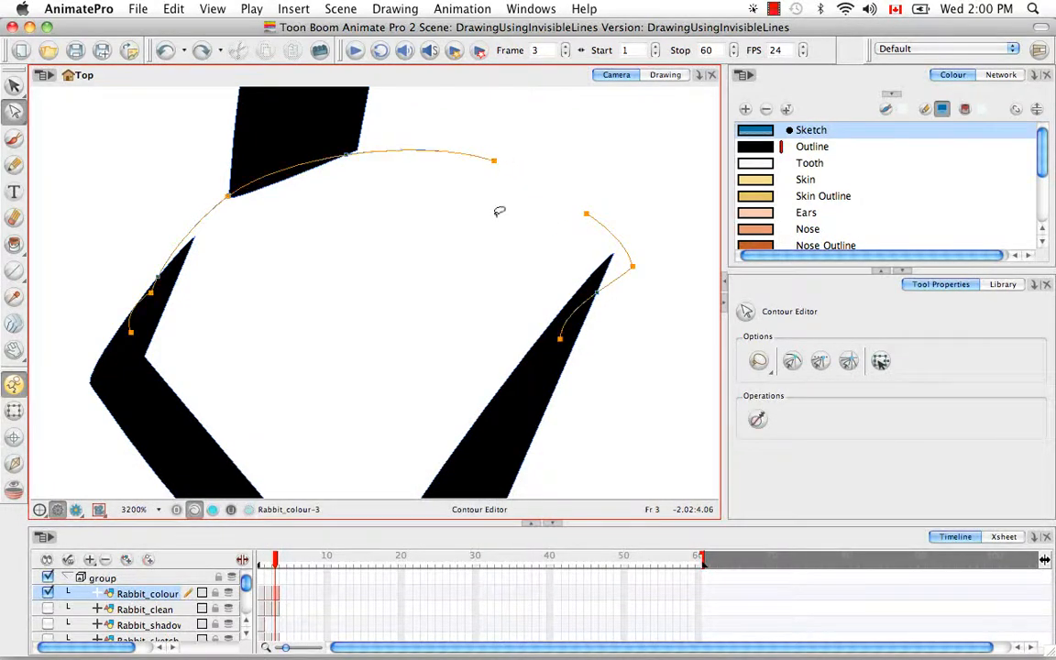
{"action": "key", "text": "BackSpace"}
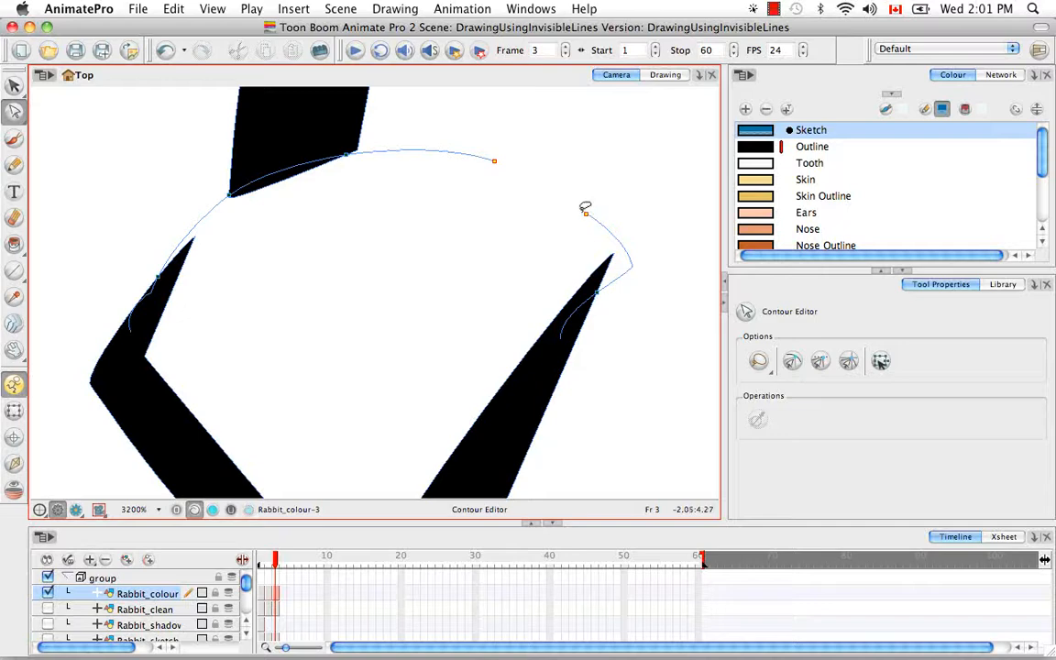
{"action": "key", "text": "super+z"}
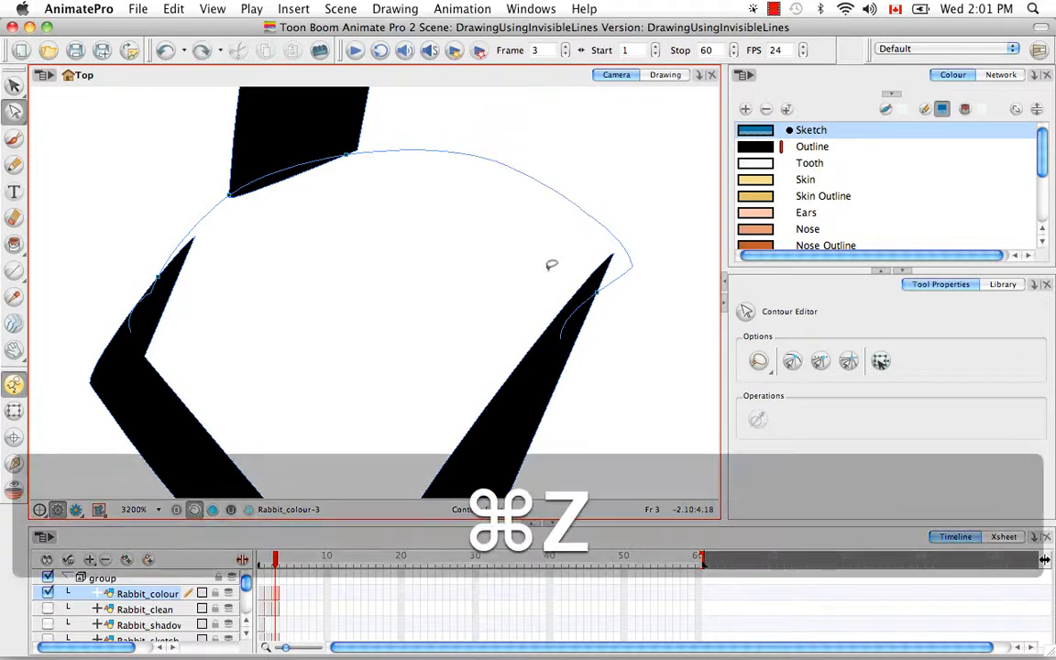
Step: Move the nose stroke's outermost point onto the nostril line's tip and delete the extra point on the arc
{"action": "left_click", "coordinate": [598, 293]}
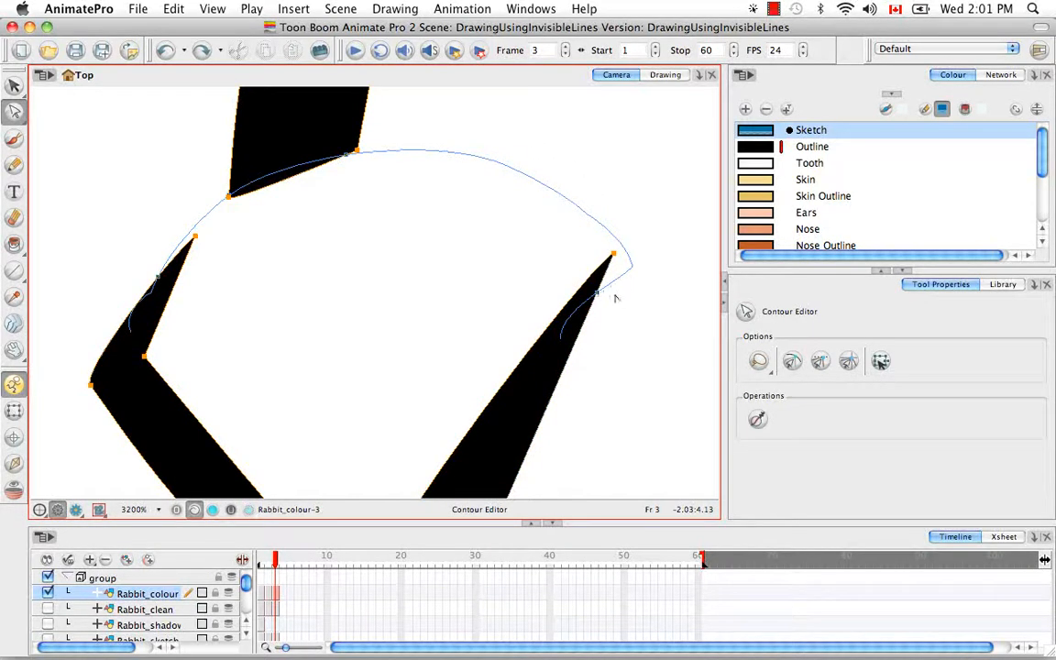
{"action": "left_click", "coordinate": [599, 293]}
{"action": "mouse_move", "coordinate": [625, 285]}
{"action": "left_mouse_down"}
{"action": "mouse_move", "coordinate": [631, 260]}
{"action": "mouse_move", "coordinate": [640, 268]}
{"action": "mouse_move", "coordinate": [613, 266]}
{"action": "mouse_move", "coordinate": [627, 234]}
{"action": "mouse_move", "coordinate": [597, 198]}
{"action": "left_mouse_up"}
{"action": "left_click", "coordinate": [625, 289]}
{"action": "key", "text": "BackSpace"}
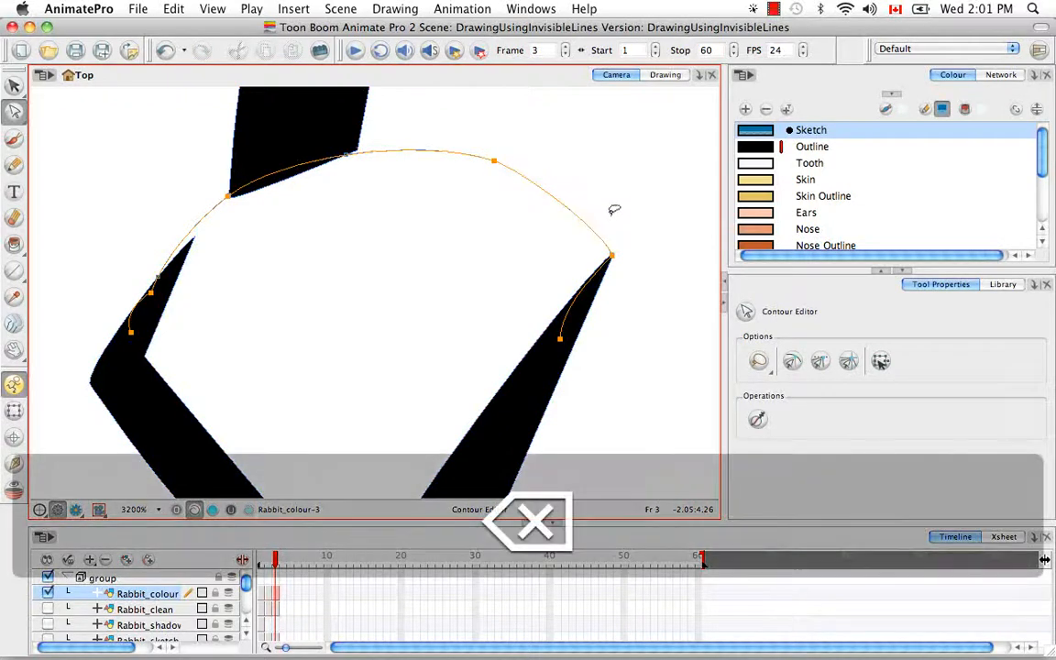
{"action": "left_click", "coordinate": [607, 228]}
{"action": "left_click", "coordinate": [539, 203]}
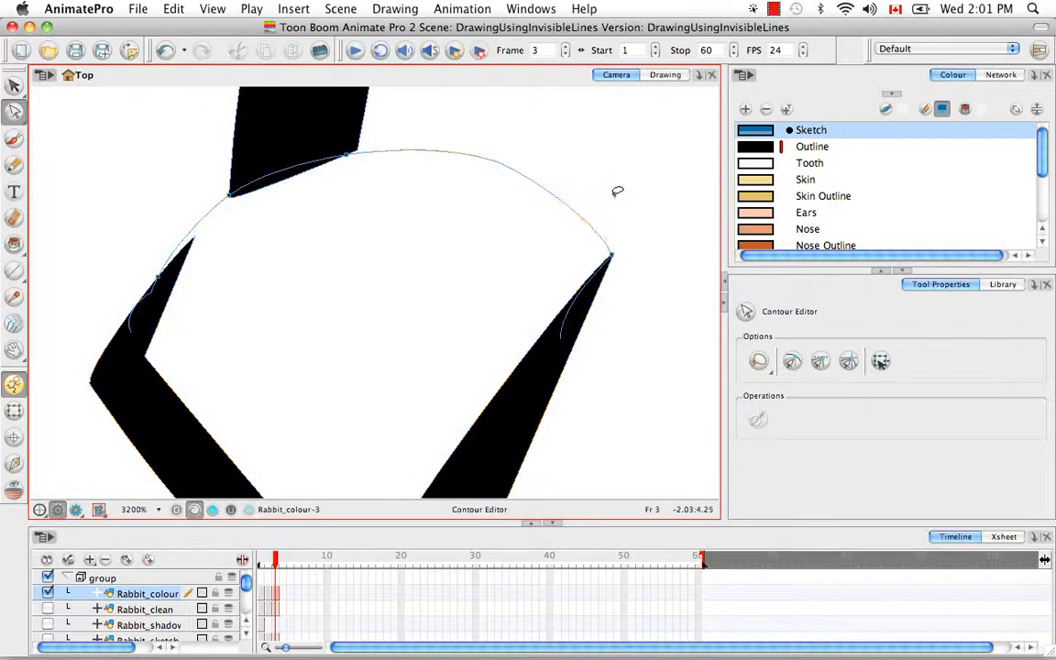
Step: Fill the closed nose area with the Nose colour using the Paint tool
{"action": "key", "text": "super+minus"}
{"action": "key", "text": "super+minus"}
{"action": "key", "text": "super+minus"}
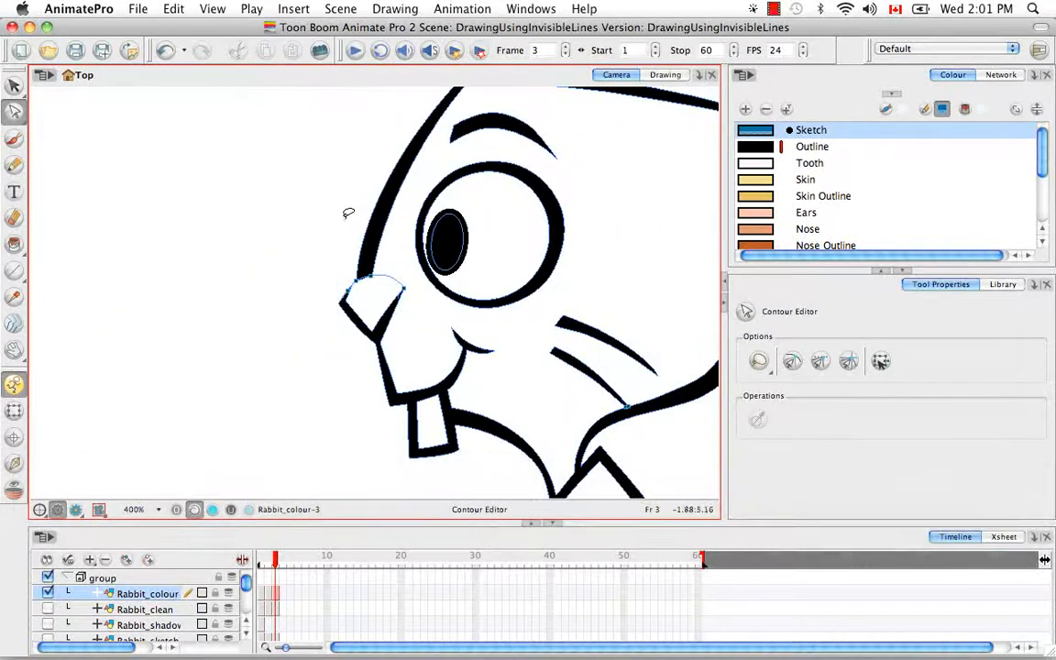
{"action": "left_click", "coordinate": [764, 231]}
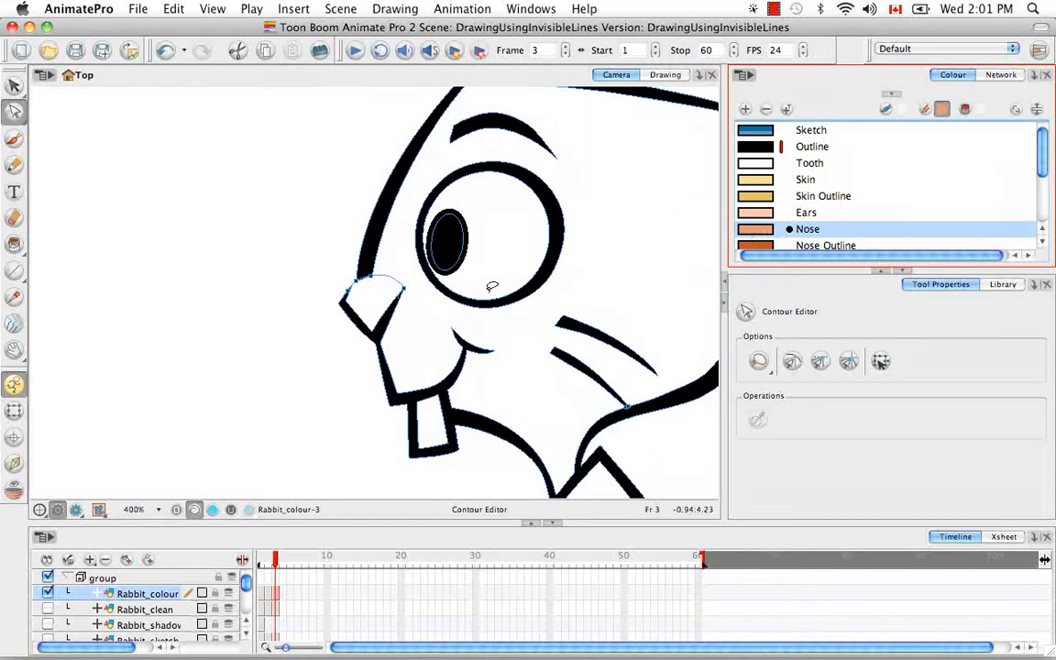
{"action": "key", "text": "alt+i"}
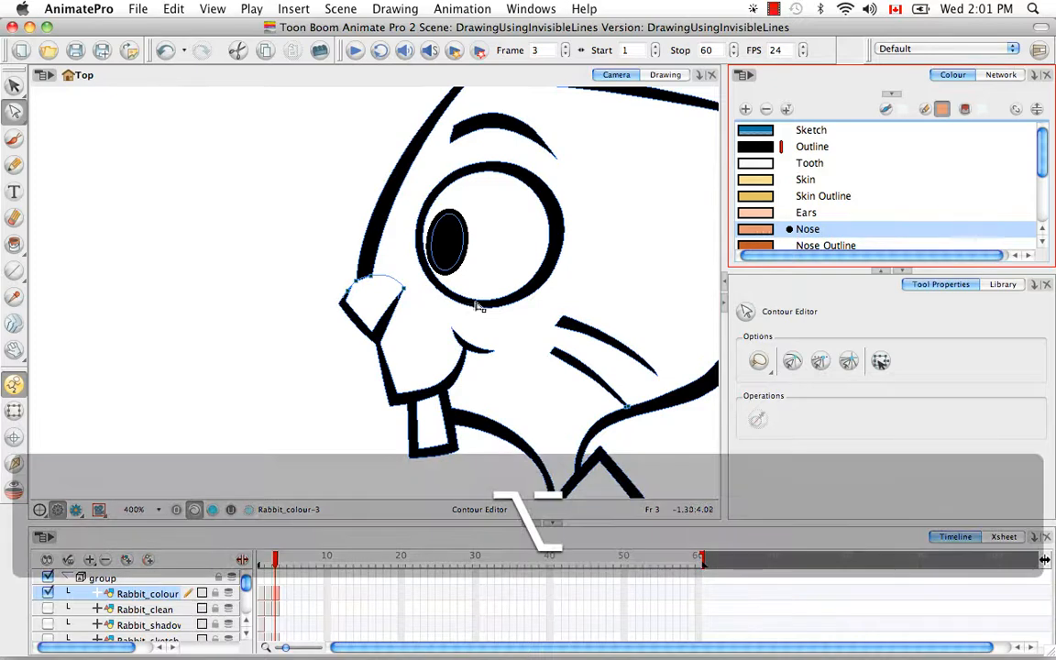
{"action": "left_click", "coordinate": [367, 298]}
{"action": "key", "text": "space"}
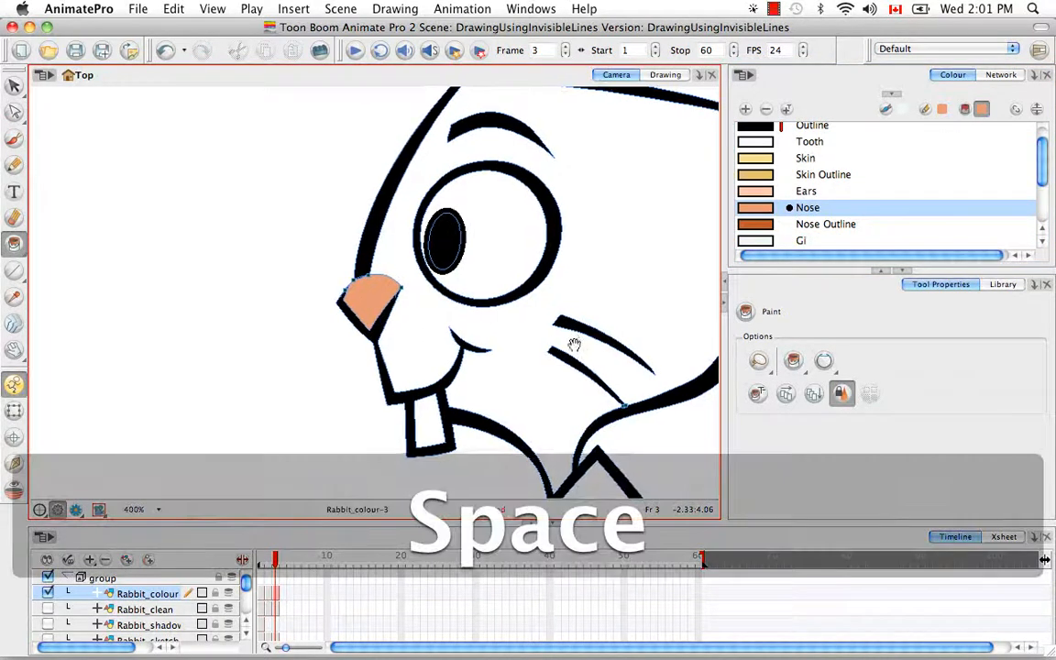
{"action": "left_click_drag", "start_coordinate": [570, 346], "coordinate": [457, 354]}
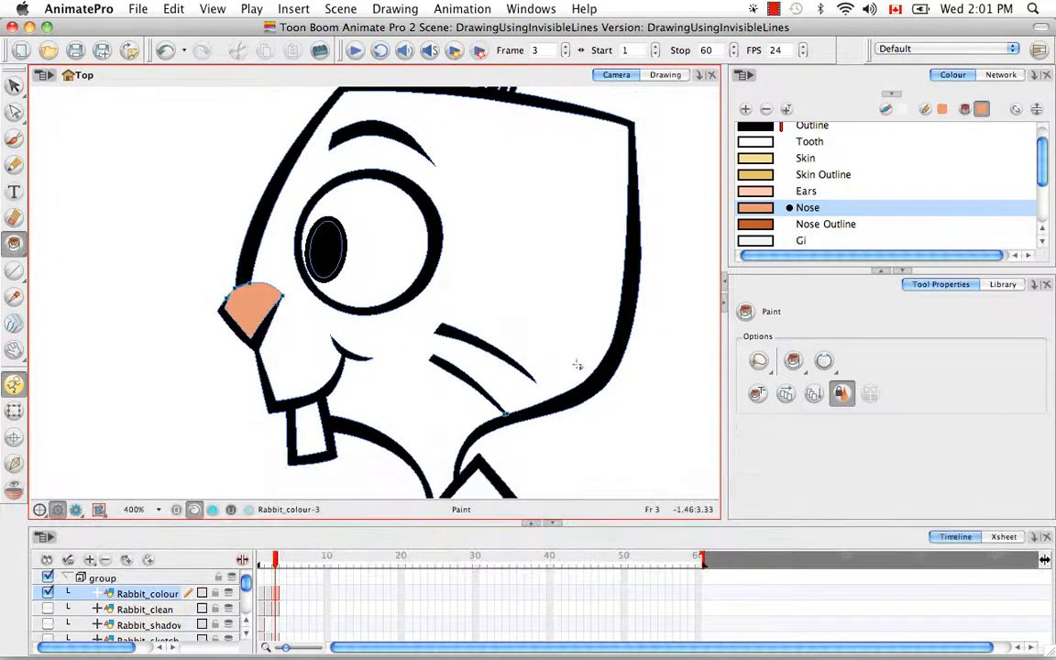
Step: Draw a curved invisible stroke inside the back of the head with the Stroke tool, from the crown to the lower rear outline, displaying the strokes
{"action": "key", "text": "d"}
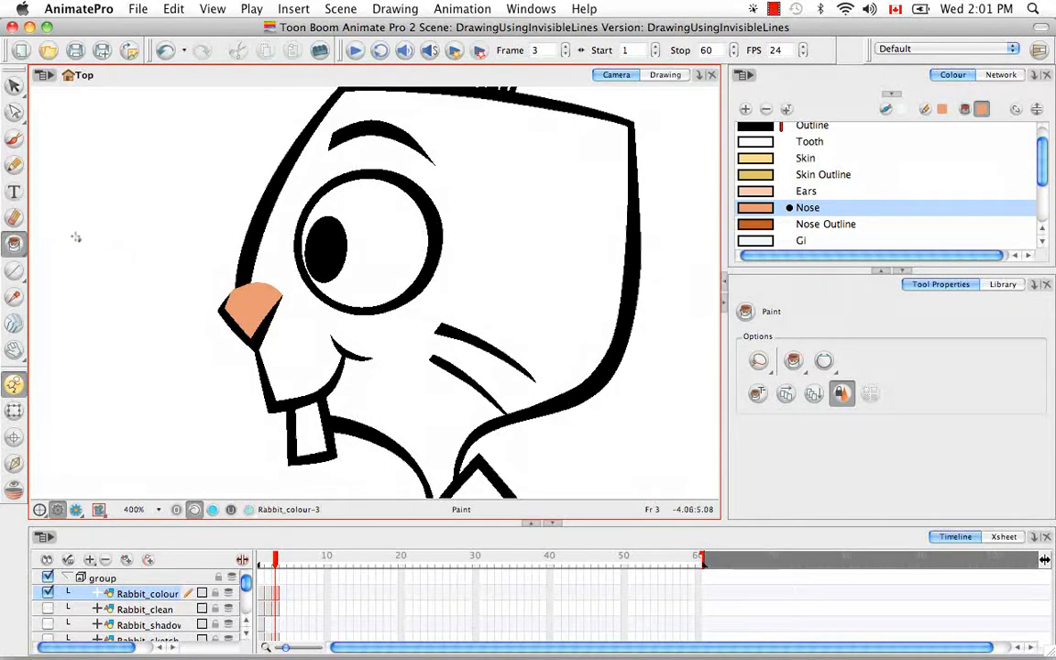
{"action": "left_click", "coordinate": [17, 247]}
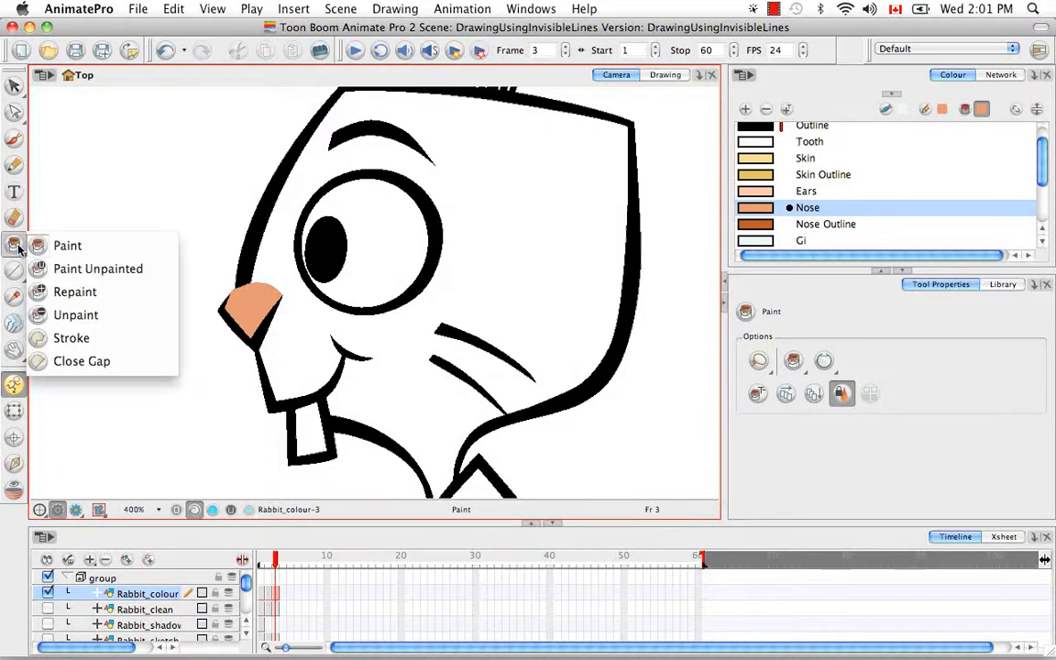
{"action": "left_click", "coordinate": [128, 338]}
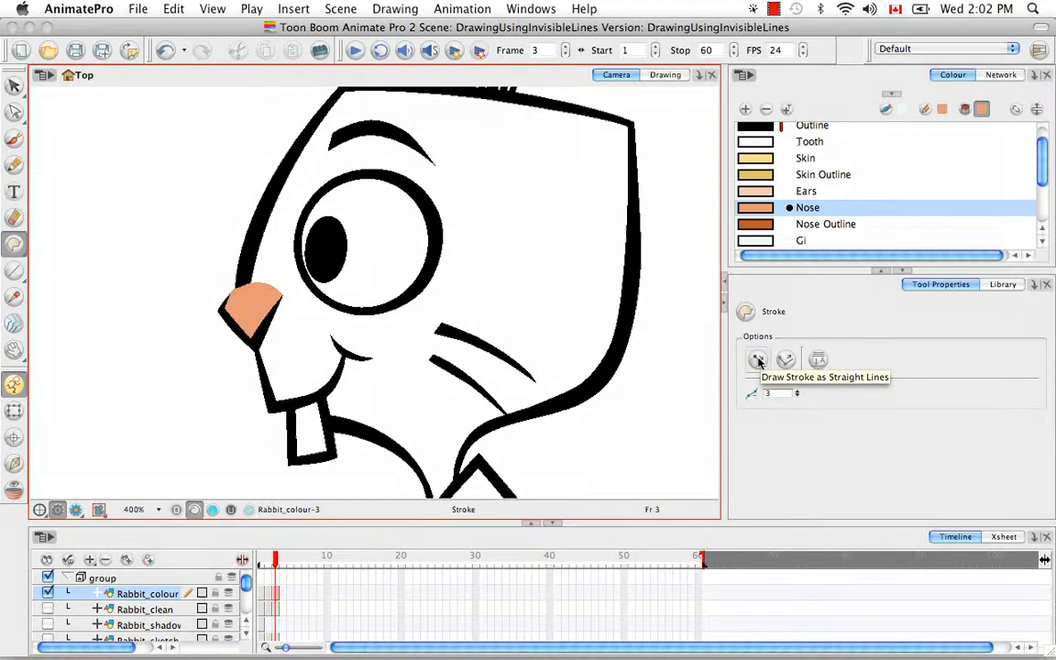
{"action": "mouse_move", "coordinate": [614, 294]}
{"action": "left_mouse_down"}
{"action": "mouse_move", "coordinate": [637, 283]}
{"action": "mouse_move", "coordinate": [359, 179]}
{"action": "mouse_move", "coordinate": [332, 185]}
{"action": "left_mouse_up"}
{"action": "mouse_move", "coordinate": [266, 197]}
{"action": "left_mouse_down"}
{"action": "mouse_move", "coordinate": [330, 347]}
{"action": "mouse_move", "coordinate": [360, 389]}
{"action": "left_mouse_up"}
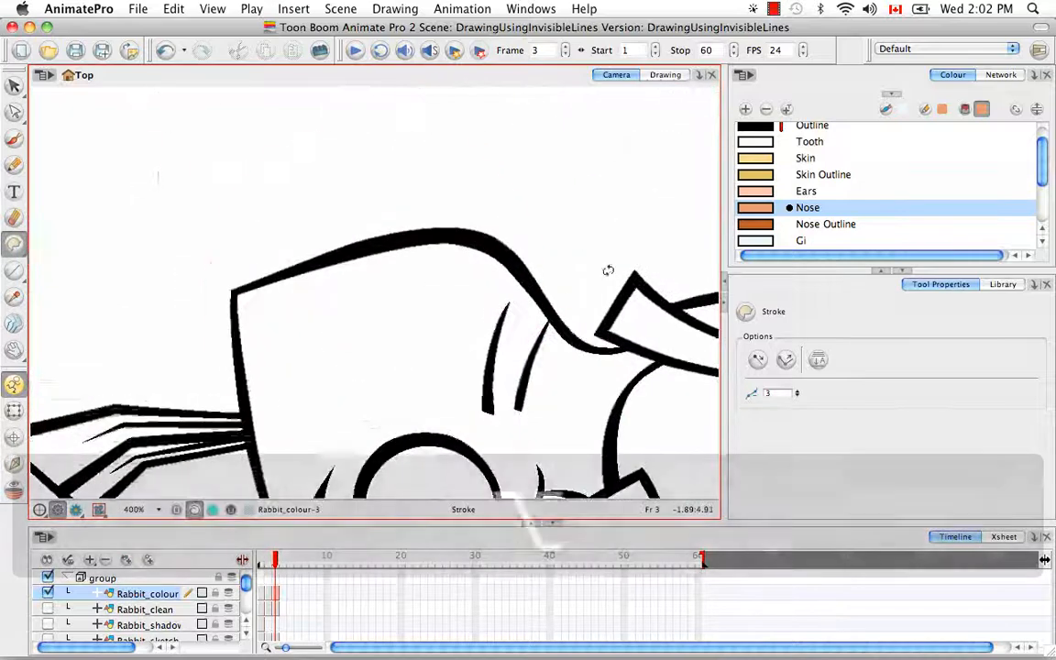
{"action": "left_click_drag", "start_coordinate": [608, 270], "coordinate": [454, 289]}
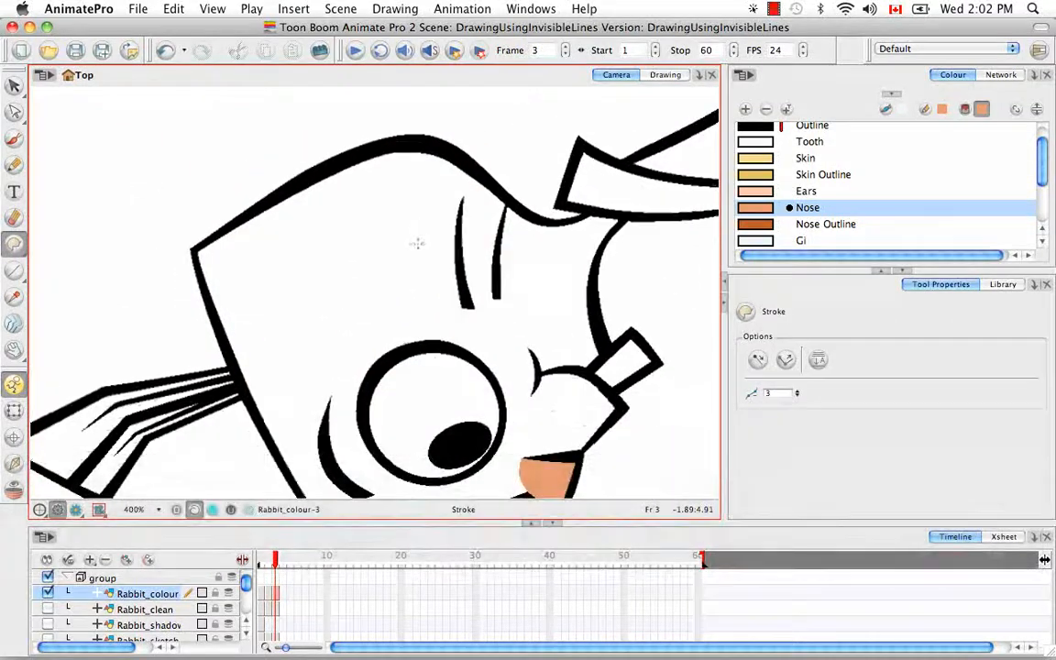
{"action": "key", "text": "d"}
{"action": "mouse_move", "coordinate": [193, 291]}
{"action": "left_mouse_down"}
{"action": "mouse_move", "coordinate": [259, 229]}
{"action": "mouse_move", "coordinate": [377, 163]}
{"action": "mouse_move", "coordinate": [474, 159]}
{"action": "left_mouse_up"}
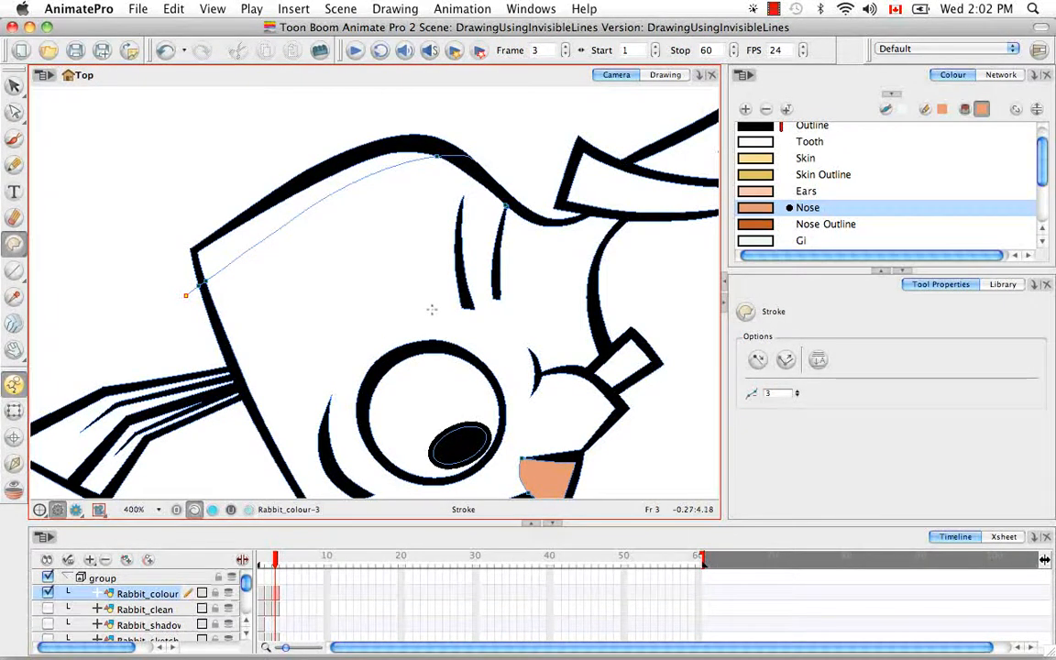
Step: Enable Draw Stroke as Straight Lines and draw an invisible stroke down the inside of the leg, from the jacket hem to the ankle
{"action": "key", "text": "shift+m"}
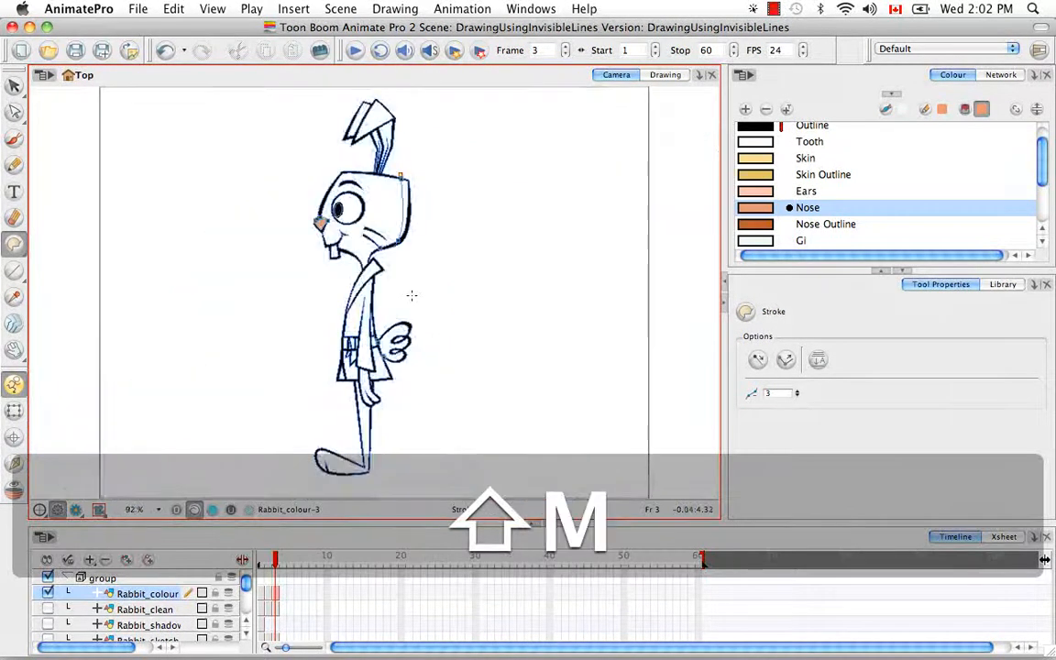
{"action": "key", "text": "super+equal"}
{"action": "key", "text": "super+equal"}
{"action": "key", "text": "super+equal"}
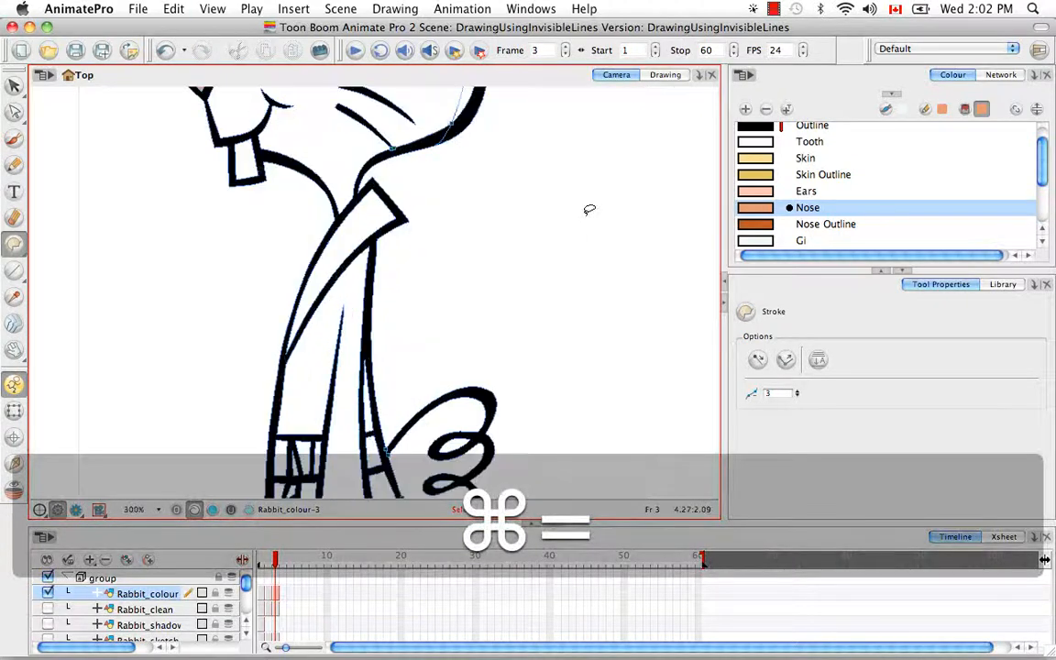
{"action": "key", "text": "space"}
{"action": "left_click_drag", "start_coordinate": [465, 354], "coordinate": [481, 226]}
{"action": "left_click_drag", "start_coordinate": [491, 403], "coordinate": [503, 179]}
{"action": "left_click_drag", "start_coordinate": [493, 315], "coordinate": [514, 235]}
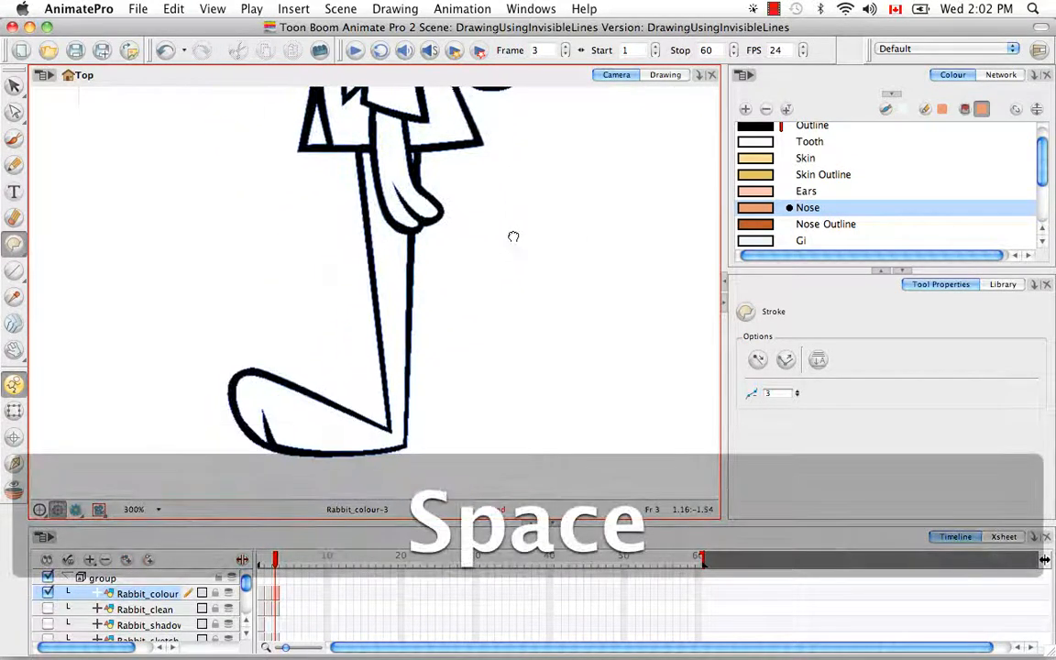
{"action": "left_click", "coordinate": [758, 359]}
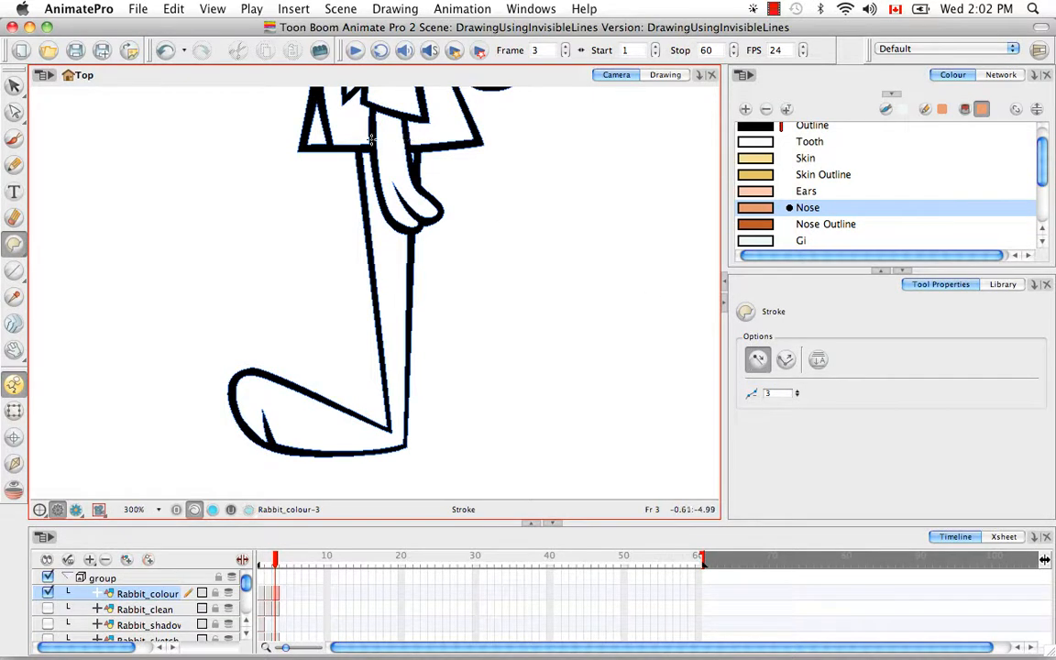
{"action": "left_click_drag", "start_coordinate": [368, 151], "coordinate": [401, 439]}
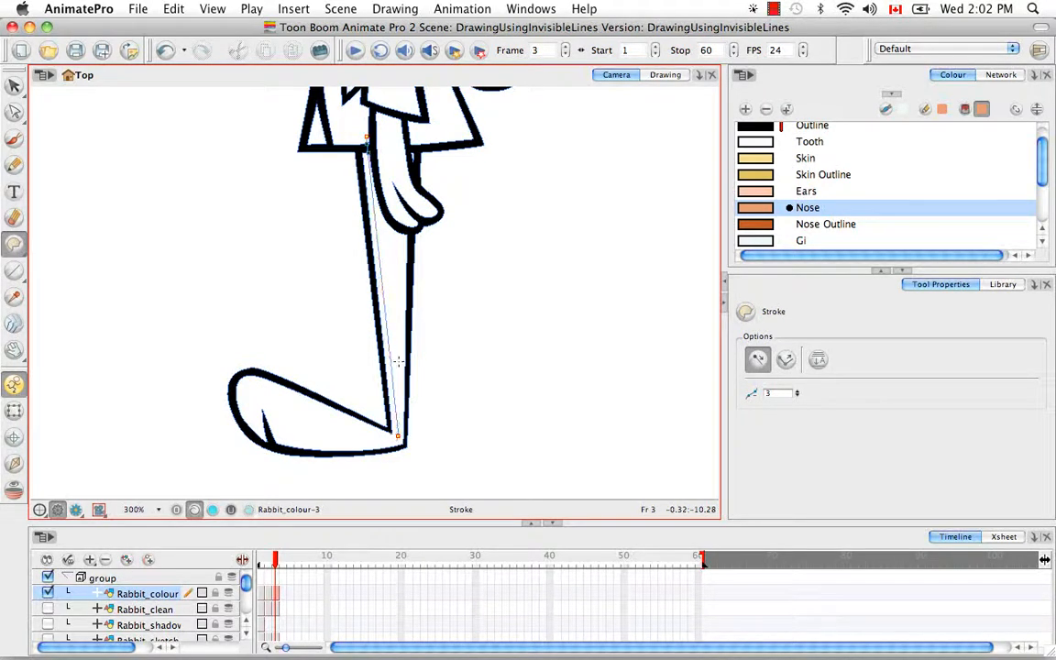
Step: Draw a short straight invisible stroke across the ankle gap to separate the leg from the foot, crossing the leg stroke's lower end
{"action": "key", "text": "super+equal"}
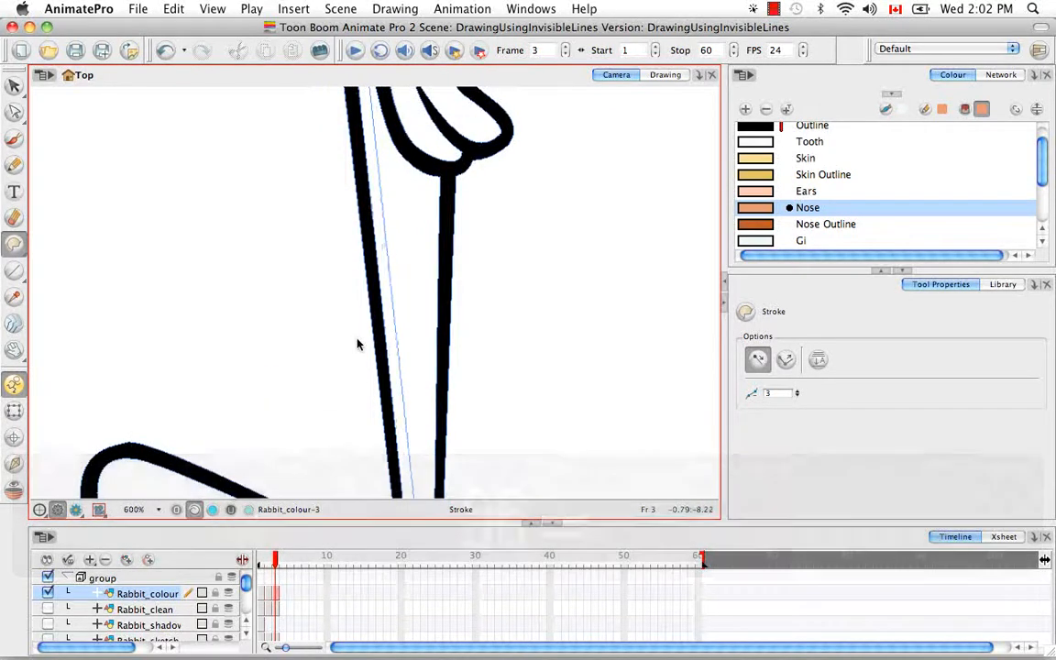
{"action": "key", "text": "super+equal"}
{"action": "key", "text": "space"}
{"action": "left_click_drag", "start_coordinate": [426, 158], "coordinate": [405, 47]}
{"action": "left_click_drag", "start_coordinate": [568, 256], "coordinate": [478, 344]}
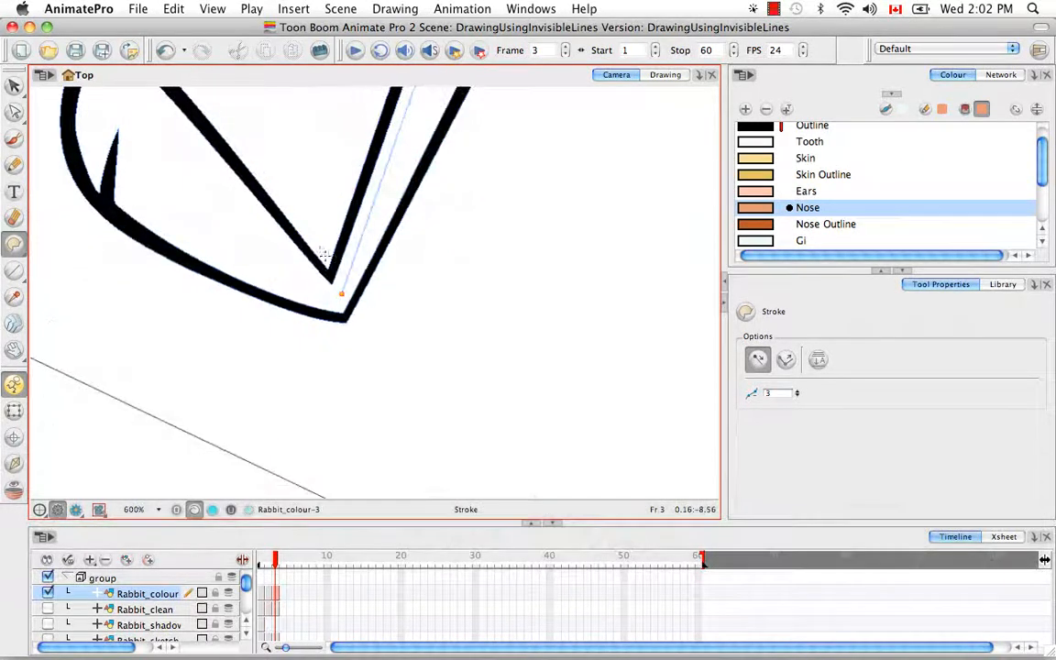
{"action": "left_click", "coordinate": [340, 288]}
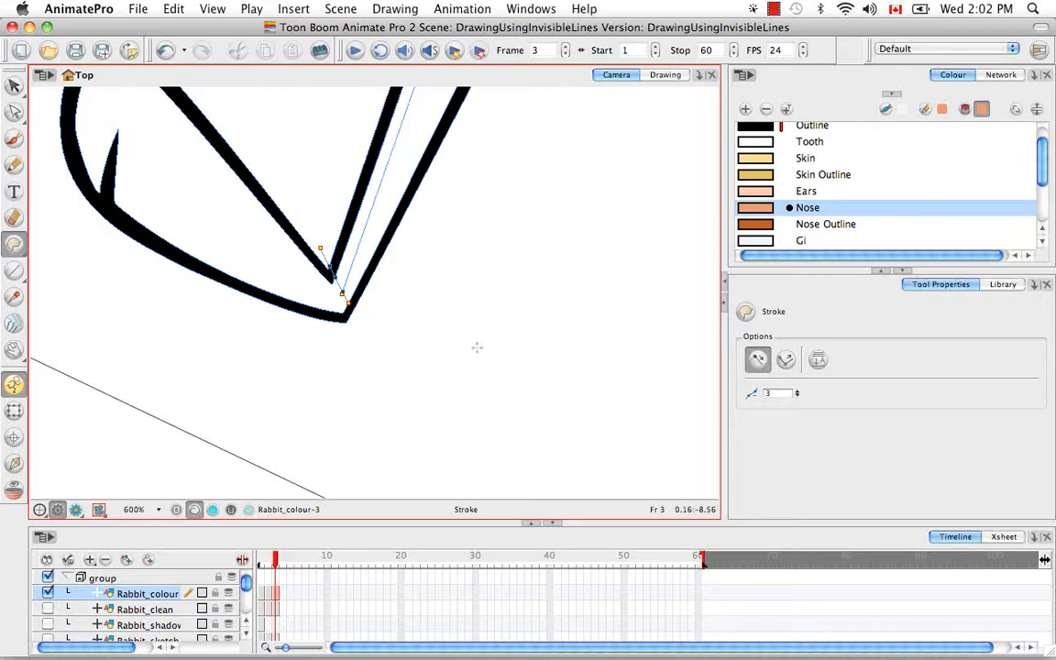
Step: Fill the wide rear section of the leg with the Skin Outline colour using the Paint tool
{"action": "left_click_drag", "start_coordinate": [477, 346], "coordinate": [463, 192]}
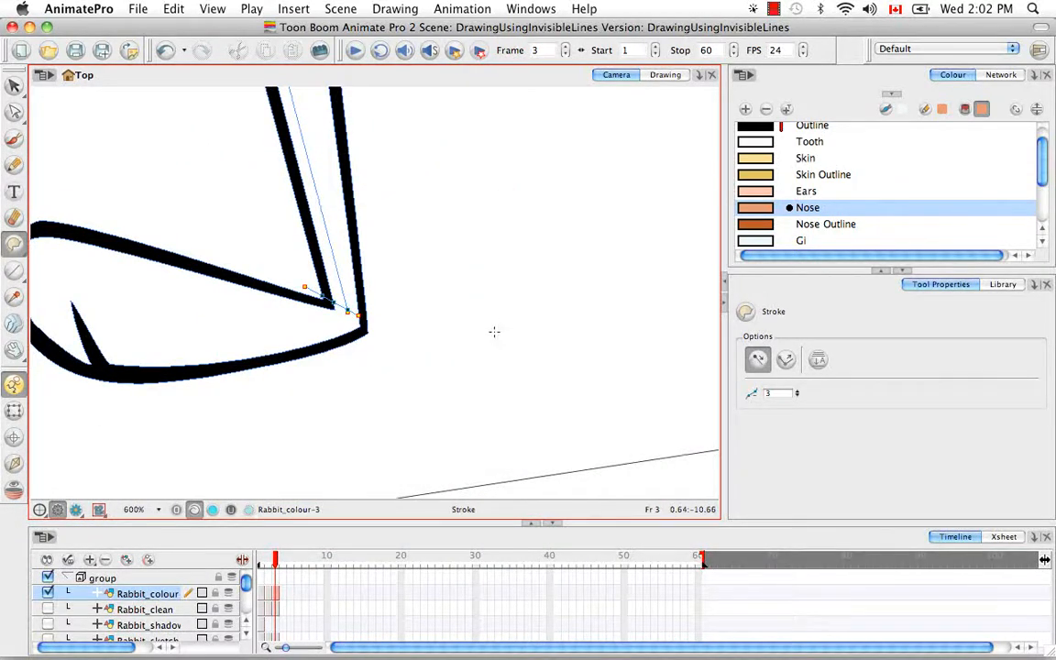
{"action": "key", "text": "space"}
{"action": "left_click_drag", "start_coordinate": [498, 327], "coordinate": [548, 331]}
{"action": "key", "text": "super+minus"}
{"action": "key", "text": "super+minus"}
{"action": "key", "text": "super+minus"}
{"action": "key", "text": "super+minus"}
{"action": "key", "text": "space"}
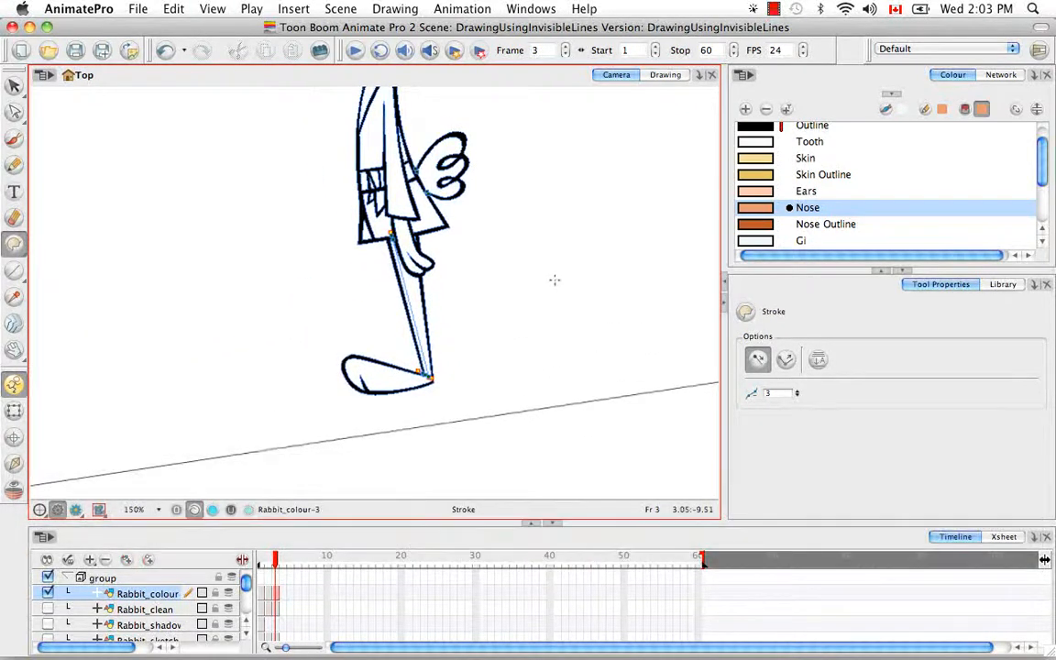
{"action": "left_click", "coordinate": [763, 176]}
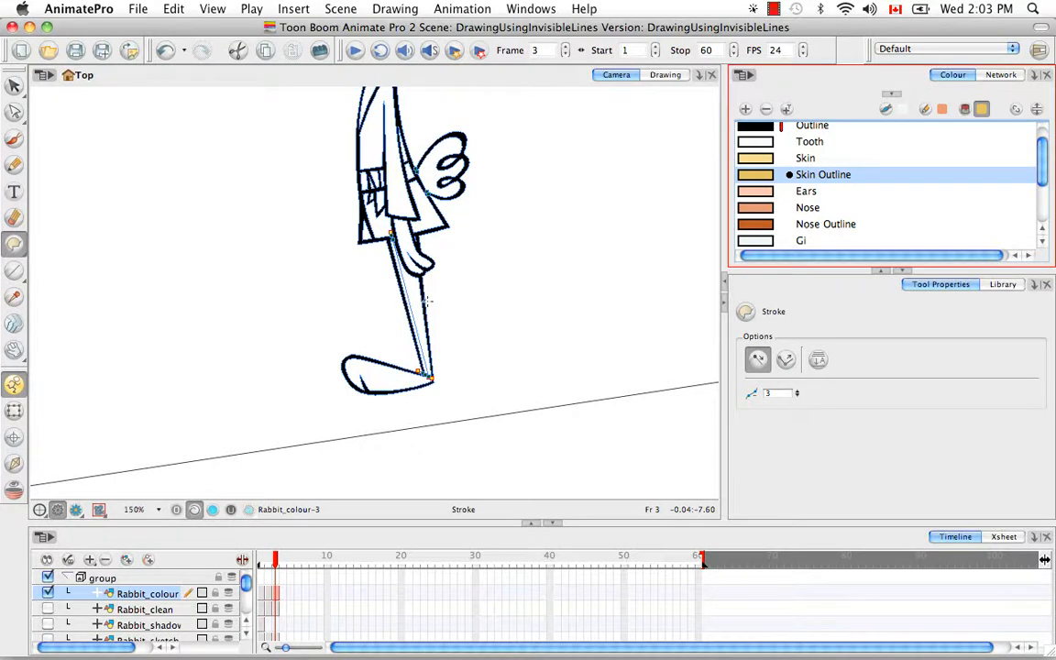
{"action": "key", "text": "alt+k"}
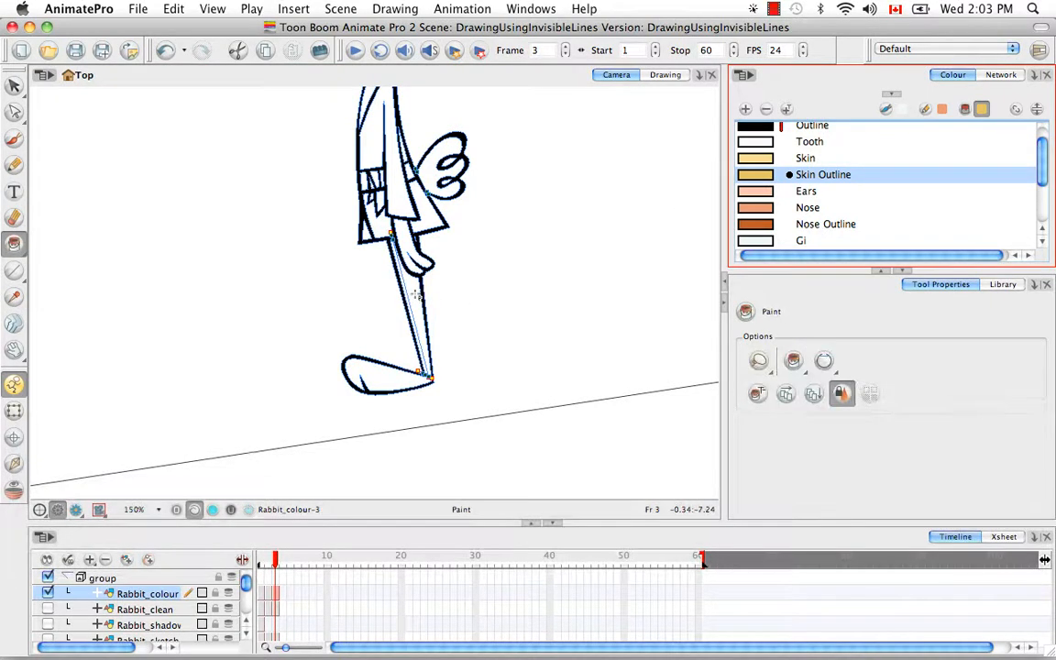
{"action": "left_click", "coordinate": [418, 293]}
Step: Fill the narrow front strip of the leg with the Skin colour
{"action": "left_click", "coordinate": [755, 159]}
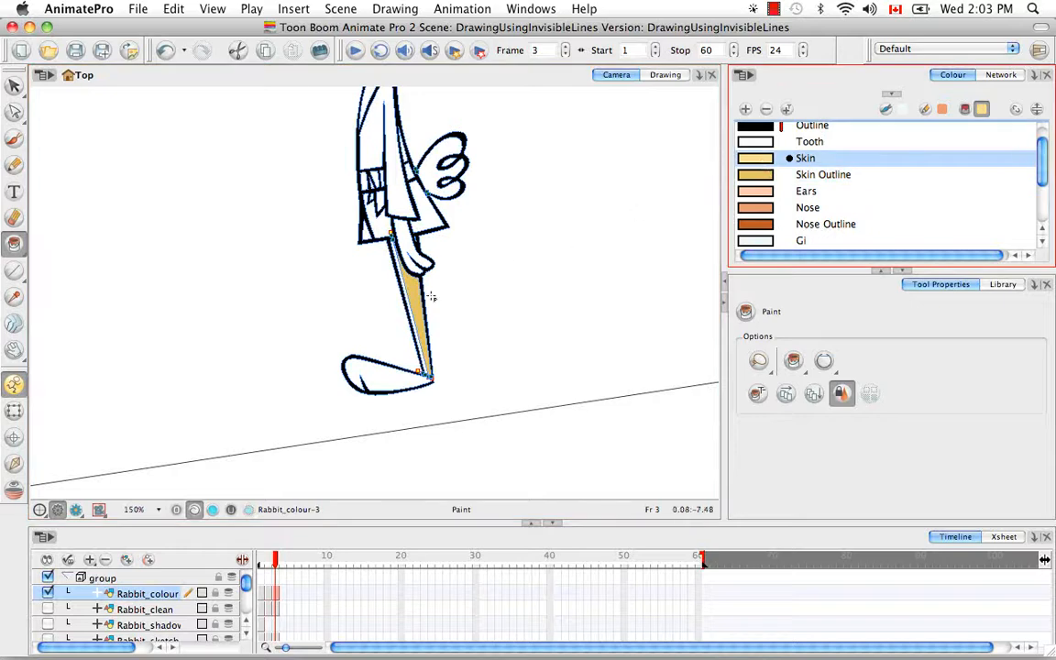
{"action": "left_click", "coordinate": [410, 308]}
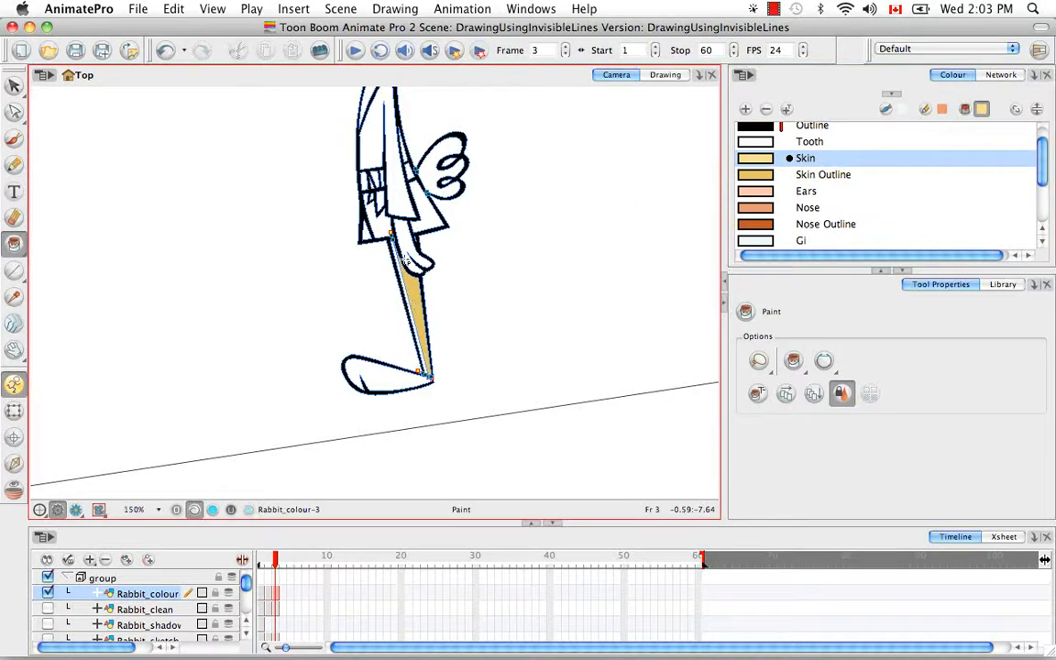
{"action": "key", "text": "super+equal"}
{"action": "key", "text": "super+equal"}
{"action": "key", "text": "super+equal"}
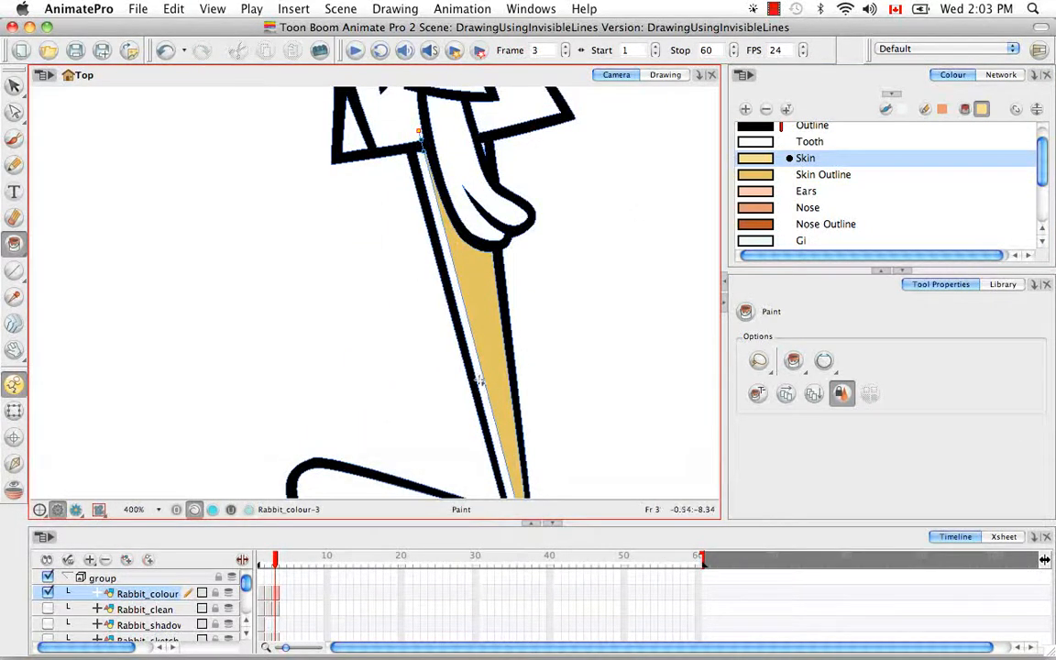
{"action": "left_click", "coordinate": [483, 385]}
Step: Hide the stroke display and fill the foot with the Skin Outline colour
{"action": "key", "text": "space"}
{"action": "left_click_drag", "start_coordinate": [510, 444], "coordinate": [442, 373]}
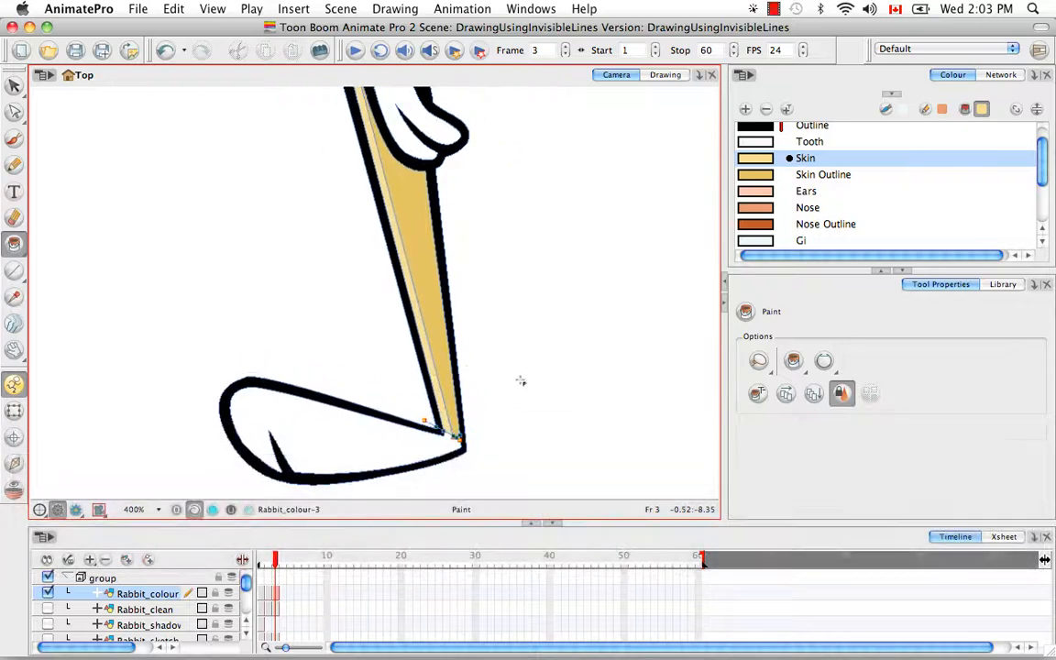
{"action": "key", "text": "d"}
{"action": "key", "text": "super+minus"}
{"action": "key", "text": "super+minus"}
{"action": "key", "text": "super+minus"}
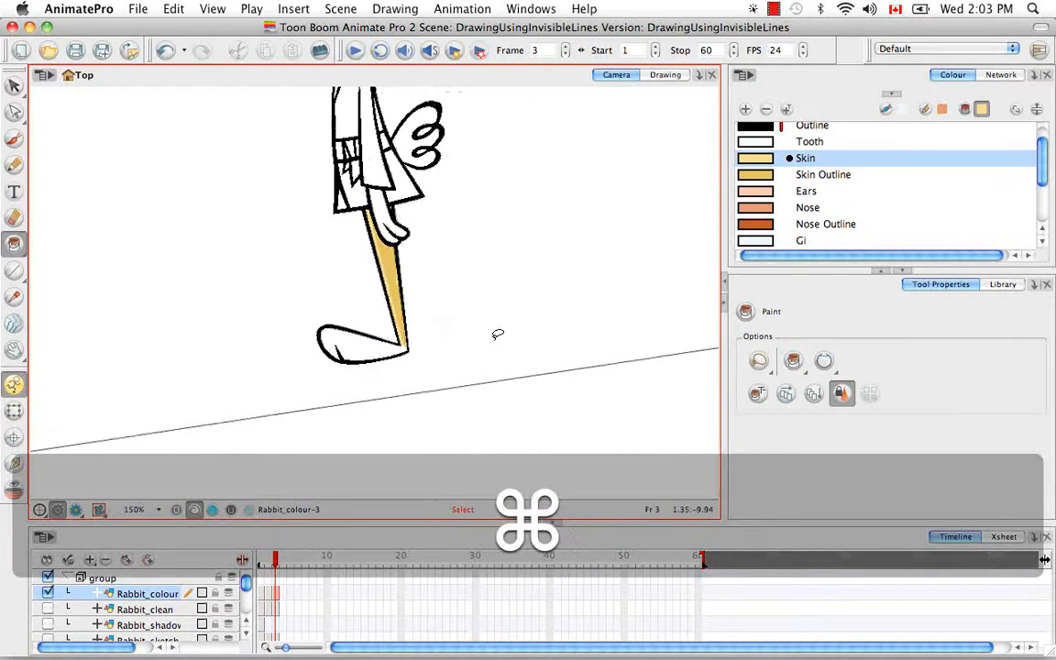
{"action": "key", "text": "super+equal"}
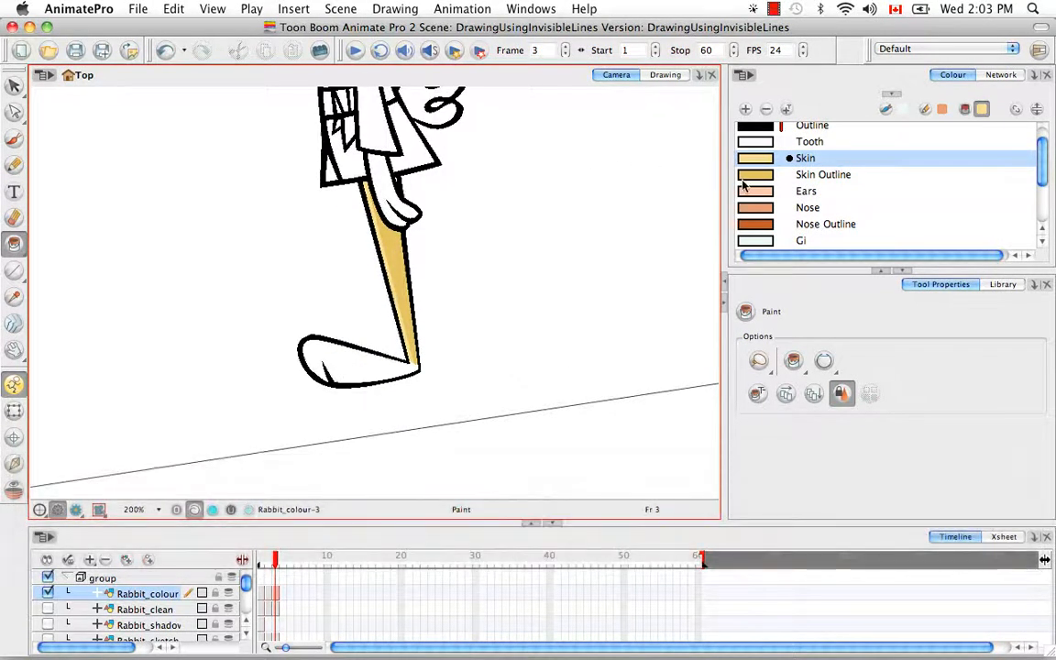
{"action": "left_click", "coordinate": [744, 178]}
{"action": "left_click", "coordinate": [365, 372]}
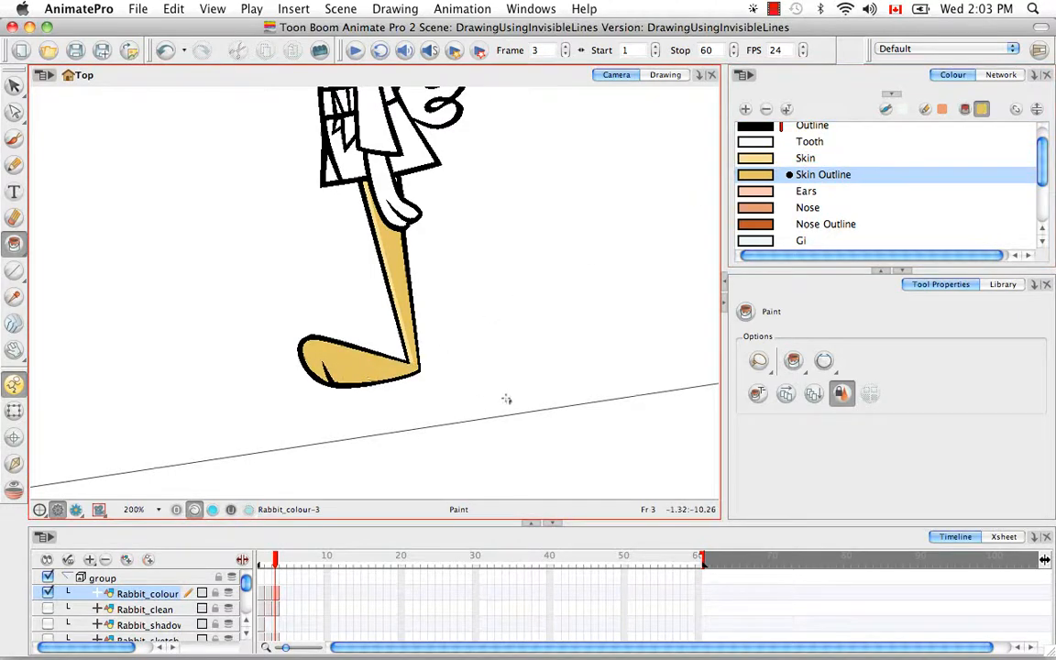
Step: Draw a freehand invisible stroke partway across the upper collar with the Stroke tool, stopping short of the opposite edge, and display the strokes
{"action": "key", "text": "shift+m"}
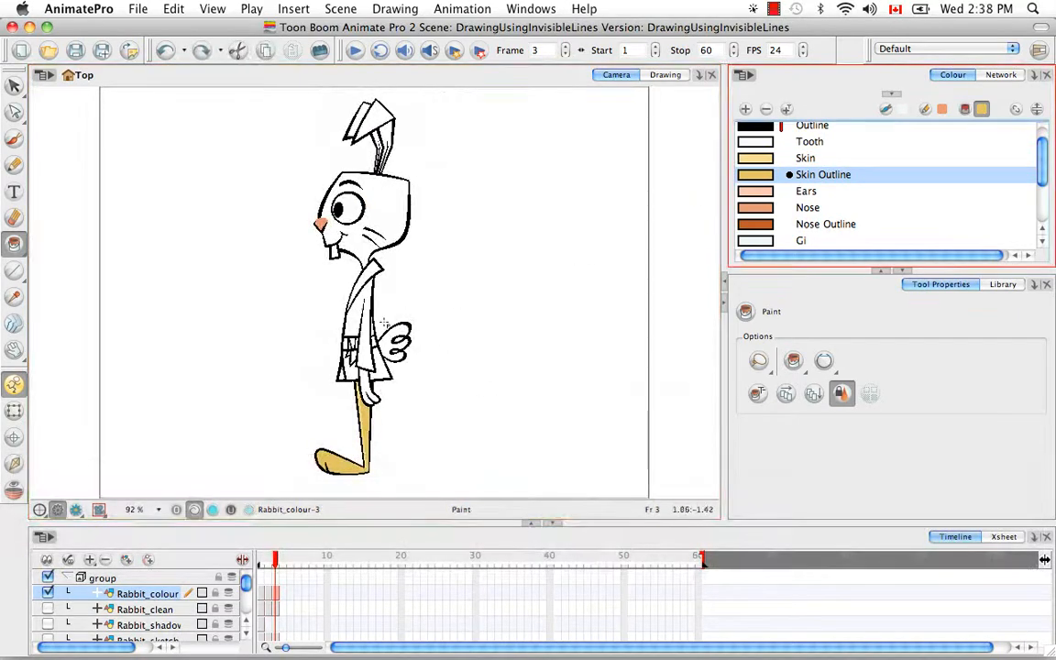
{"action": "left_click", "coordinate": [14, 243]}
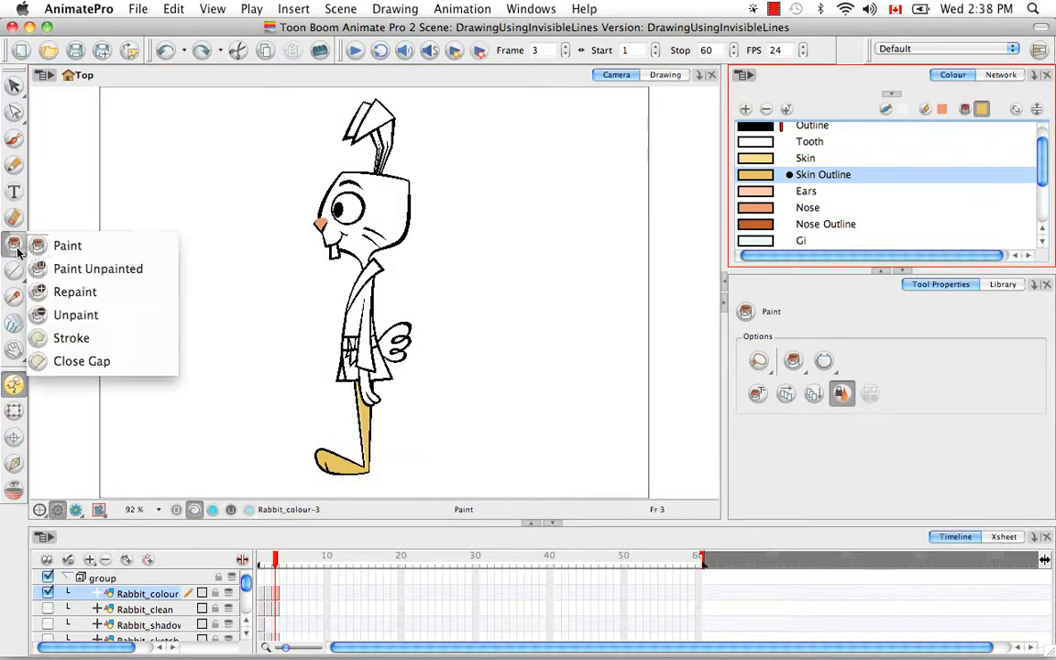
{"action": "left_click", "coordinate": [160, 338]}
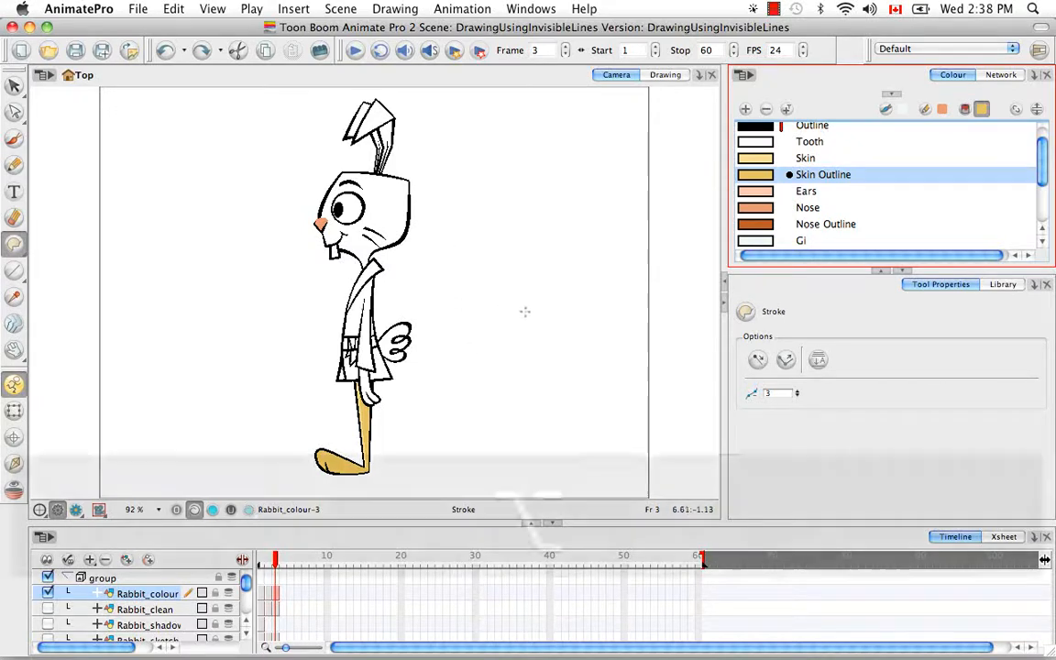
{"action": "left_click_drag", "start_coordinate": [537, 313], "coordinate": [444, 233]}
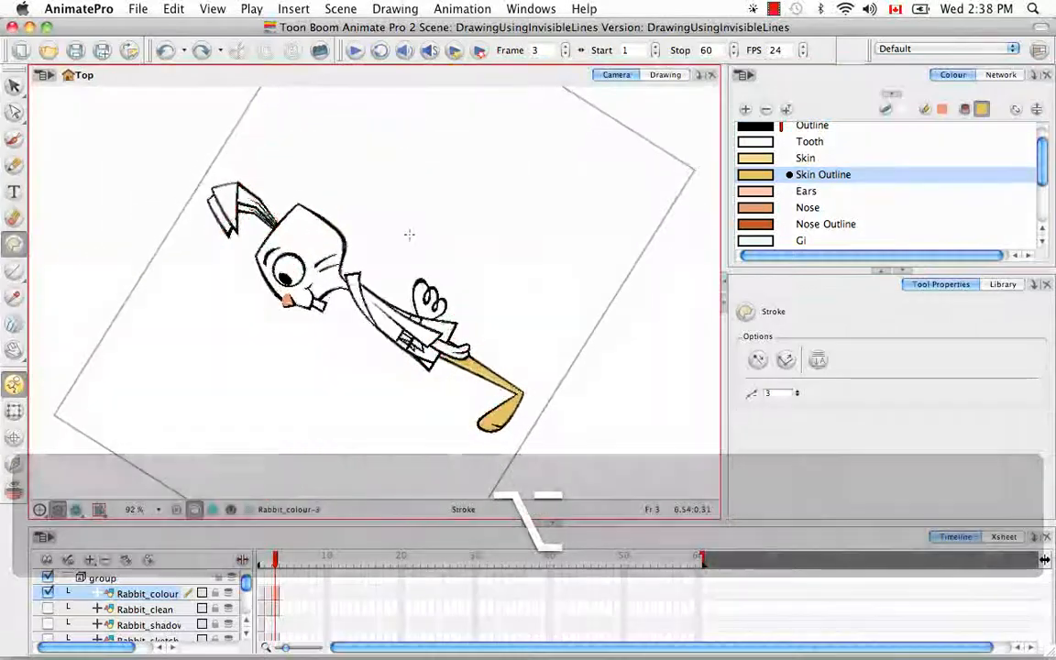
{"action": "key", "text": "super+equal"}
{"action": "key", "text": "super+equal"}
{"action": "key", "text": "super+equal"}
{"action": "key", "text": "super+equal"}
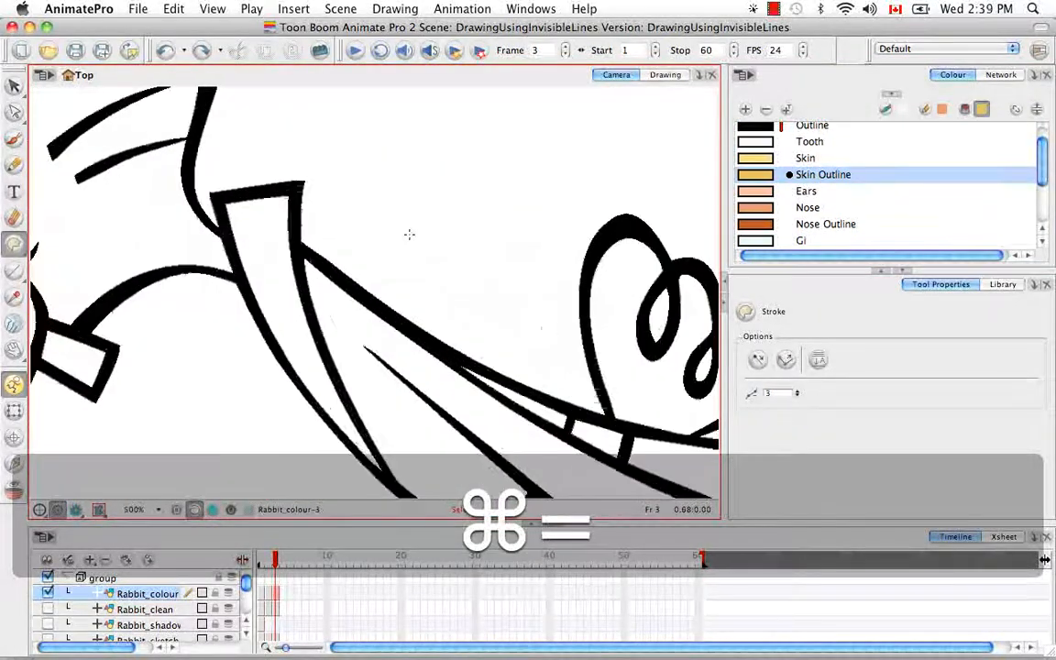
{"action": "key", "text": "space"}
{"action": "left_click_drag", "start_coordinate": [302, 268], "coordinate": [445, 337]}
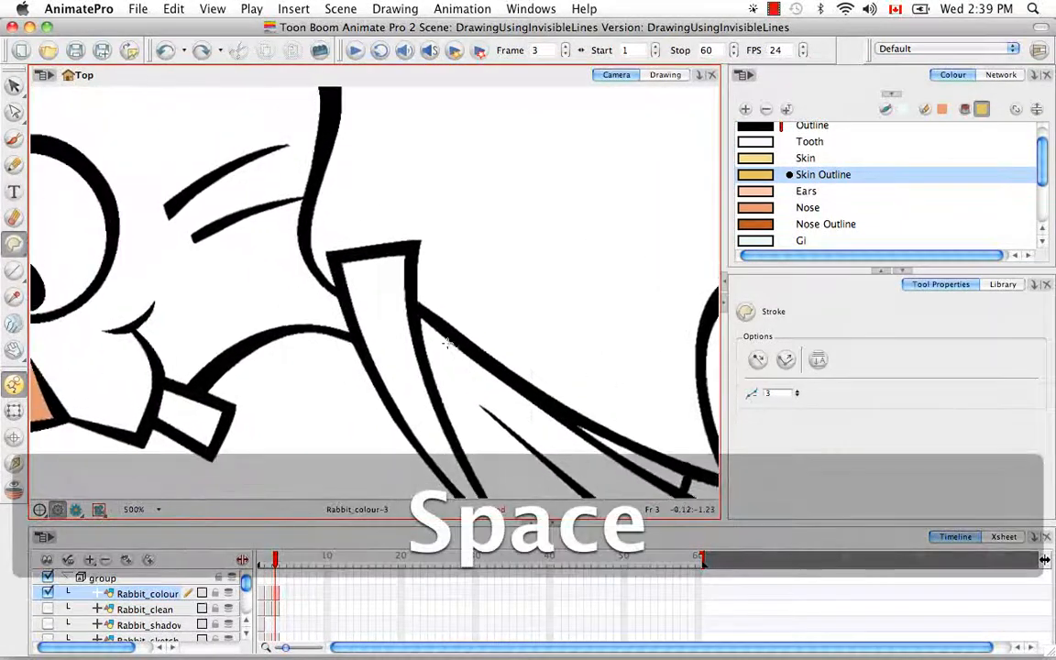
{"action": "key", "text": "super+equal"}
{"action": "key", "text": "super+equal"}
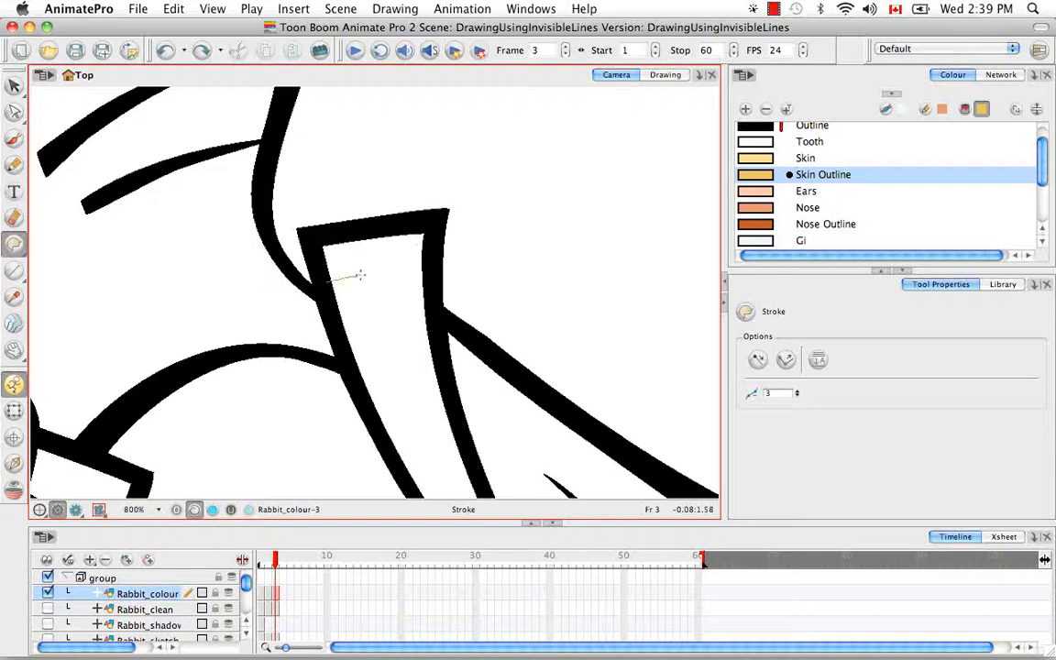
{"action": "left_click_drag", "start_coordinate": [360, 275], "coordinate": [393, 270]}
{"action": "key", "text": "d"}
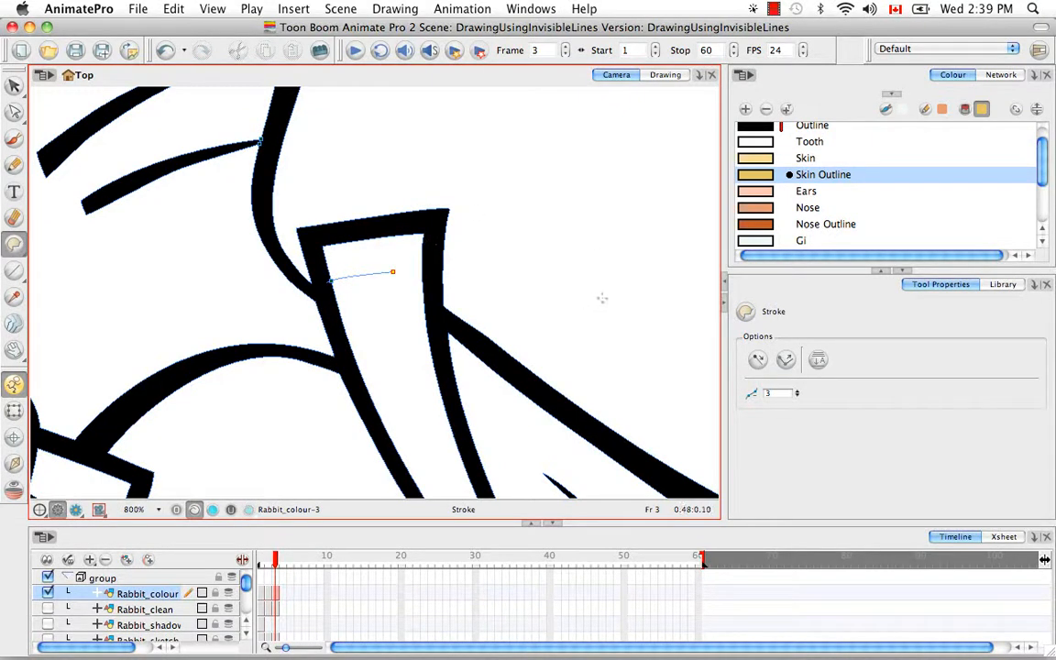
Step: Turn on connecting of line ends and draw a second invisible stroke fully across the collar, just below the open one
{"action": "left_click", "coordinate": [786, 360]}
{"action": "left_click_drag", "start_coordinate": [332, 304], "coordinate": [397, 296]}
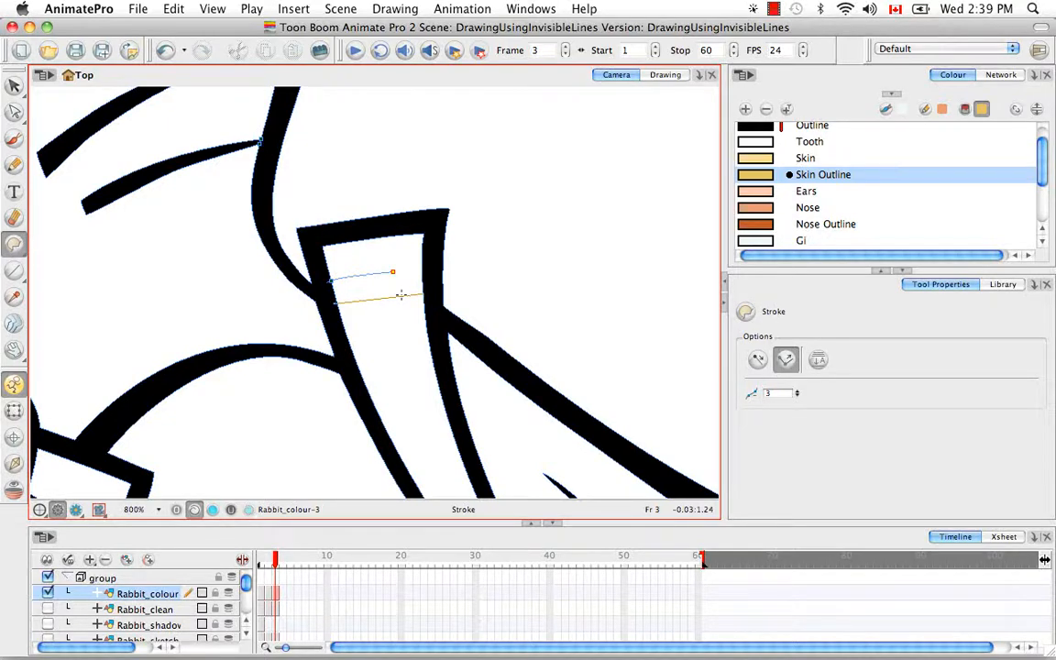
{"action": "left_click_drag", "start_coordinate": [400, 295], "coordinate": [432, 295]}
{"action": "left_click_drag", "start_coordinate": [1045, 177], "coordinate": [1044, 209]}
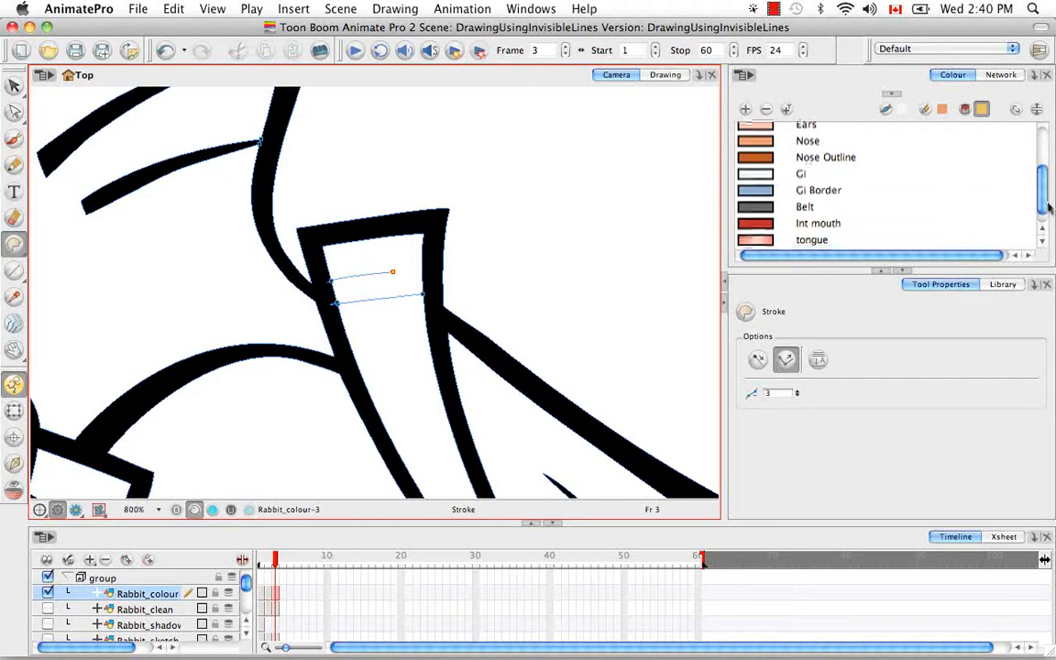
Step: Fill the collar area below the closed invisible stroke with the Gi colour and the area above it with Gi Border
{"action": "left_click", "coordinate": [807, 173]}
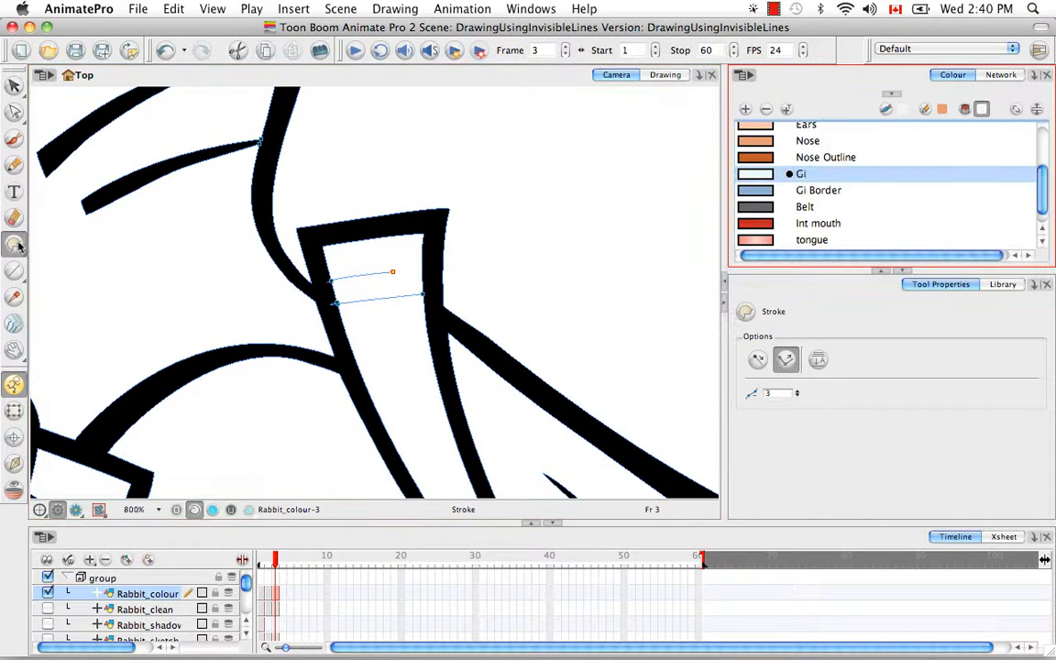
{"action": "left_click_drag", "start_coordinate": [19, 242], "coordinate": [66, 244]}
{"action": "left_click", "coordinate": [392, 337]}
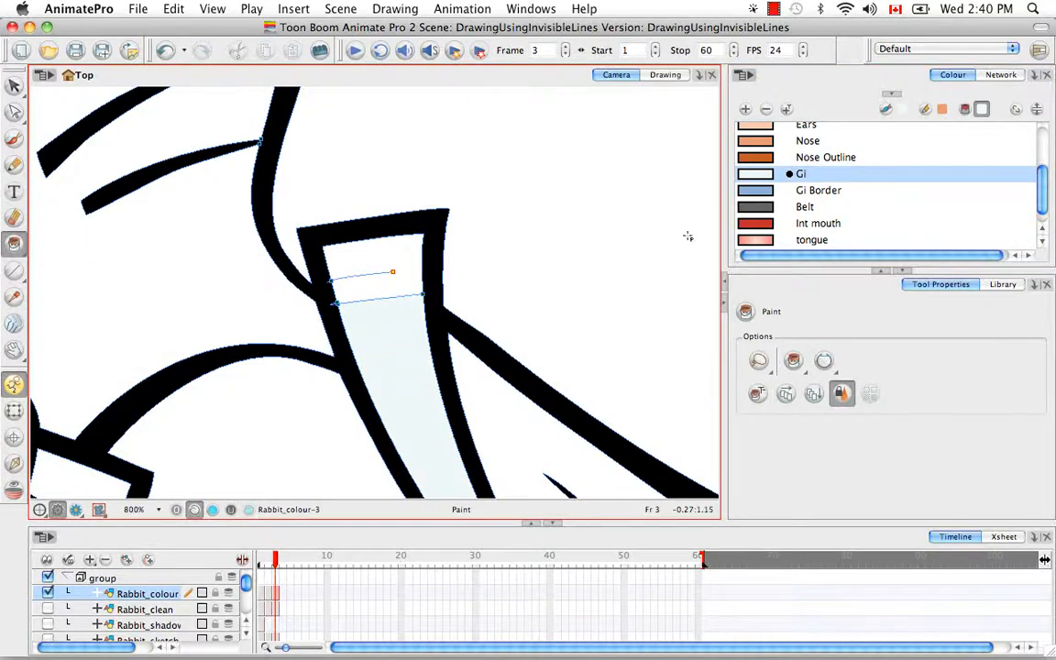
{"action": "key", "text": "semicolon"}
{"action": "left_click", "coordinate": [406, 252]}
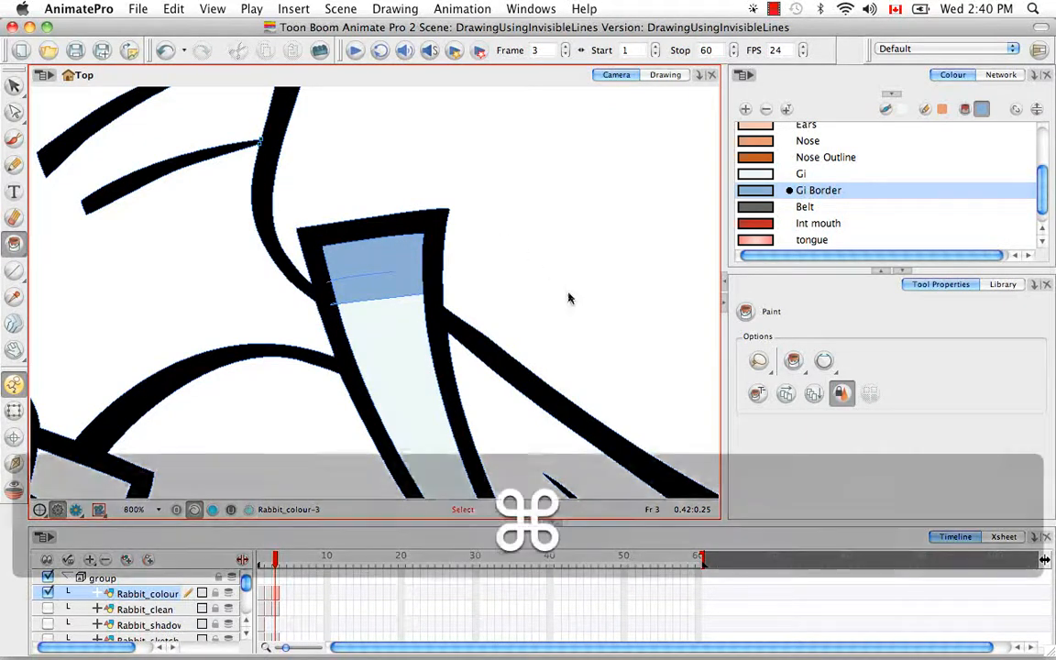
Step: Activate the Stroke tool and turn on its Auto Flatten option for work on the jacket sleeve
{"action": "key", "text": "super+minus"}
{"action": "mouse_move", "coordinate": [571, 295]}
{"action": "left_mouse_down"}
{"action": "mouse_move", "coordinate": [514, 330]}
{"action": "mouse_move", "coordinate": [406, 332]}
{"action": "left_mouse_up"}
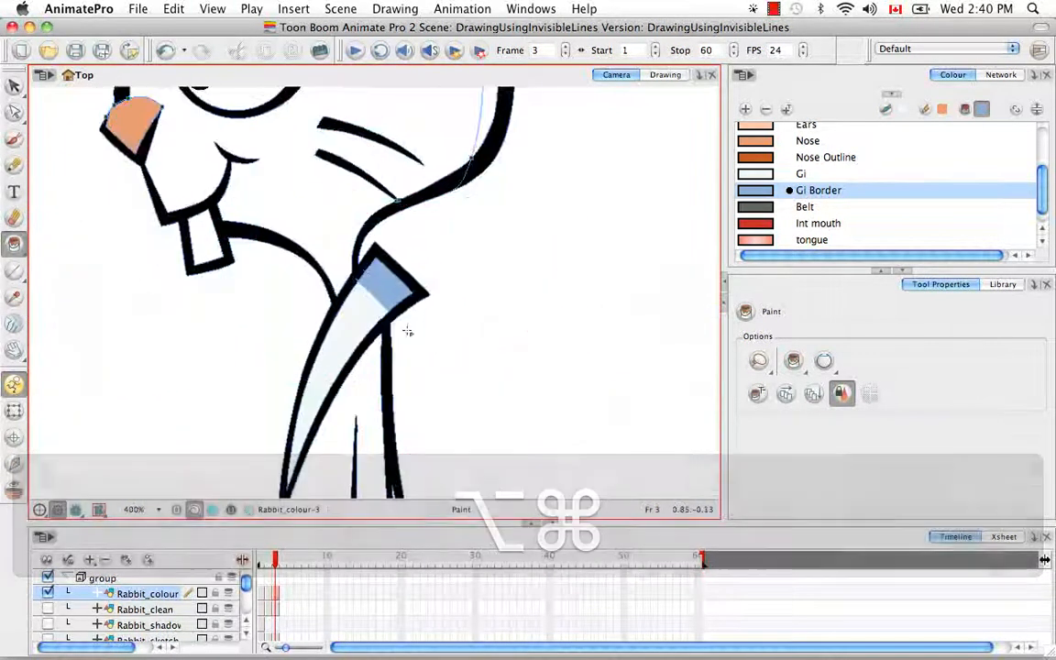
{"action": "left_click", "coordinate": [17, 245]}
{"action": "left_click", "coordinate": [72, 338]}
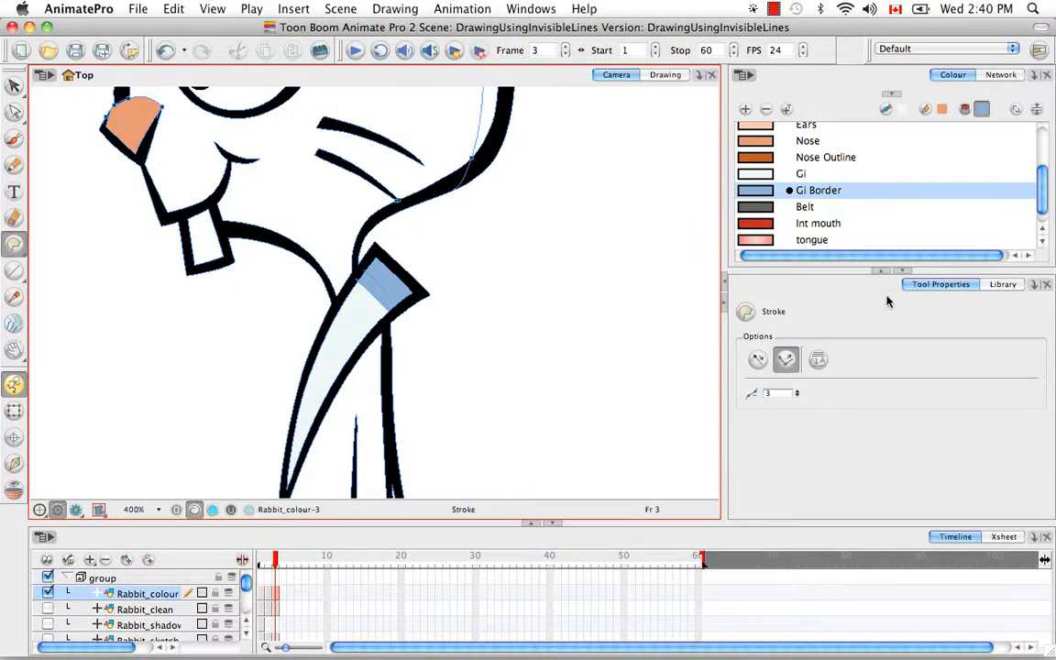
{"action": "left_click", "coordinate": [817, 360]}
{"action": "key", "text": "space"}
{"action": "left_click_drag", "start_coordinate": [448, 387], "coordinate": [444, 263]}
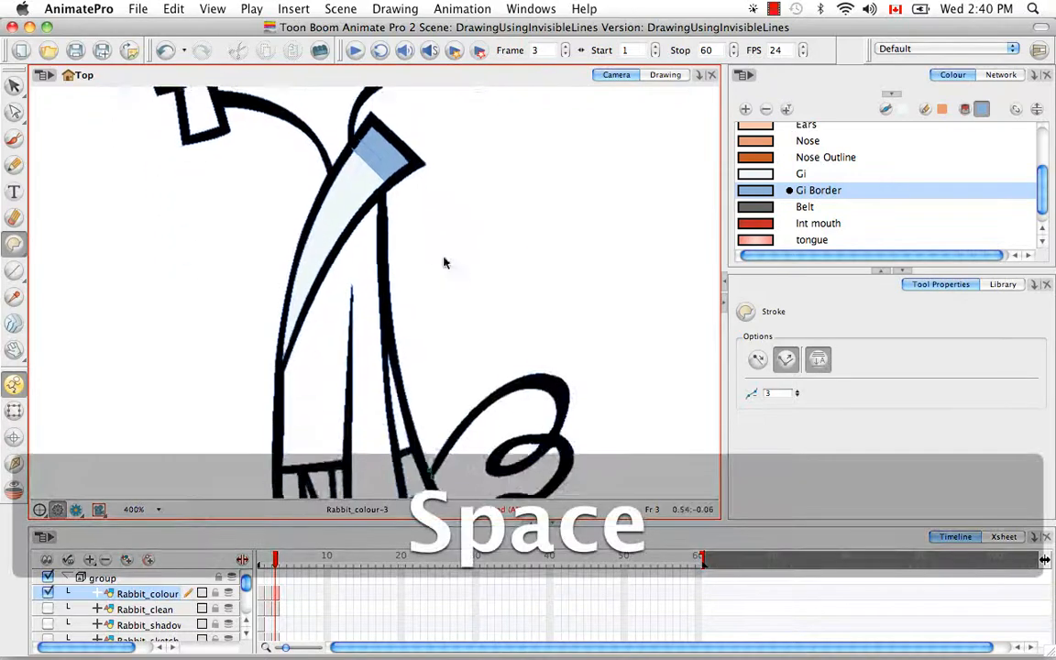
{"action": "left_click_drag", "start_coordinate": [578, 291], "coordinate": [442, 464]}
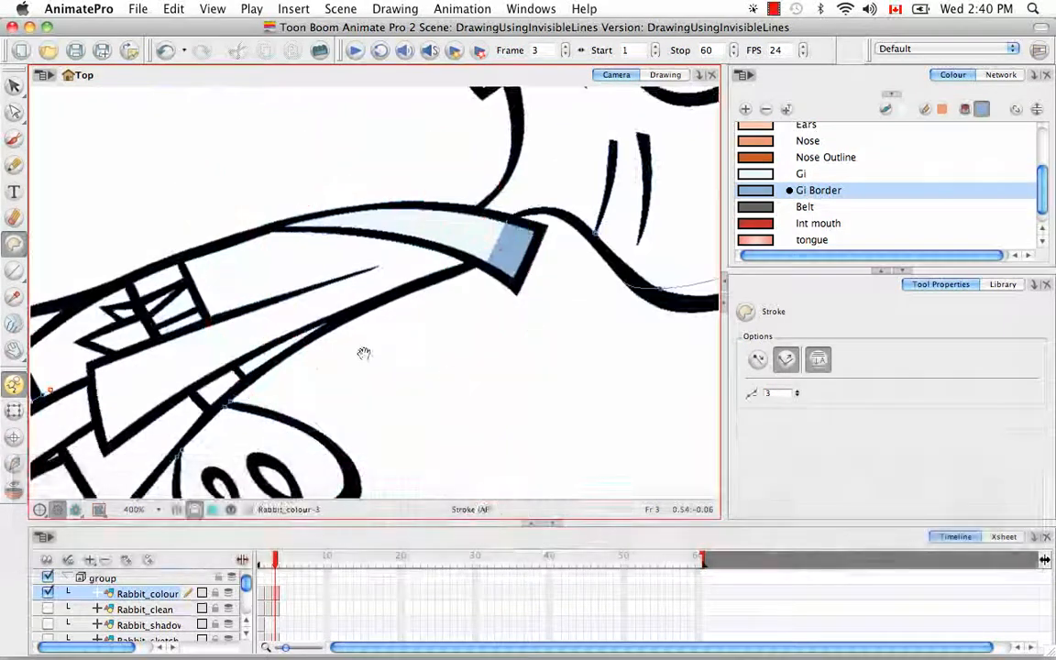
{"action": "key", "text": "space"}
{"action": "mouse_move", "coordinate": [364, 355]}
{"action": "left_mouse_down"}
{"action": "mouse_move", "coordinate": [422, 283]}
{"action": "mouse_move", "coordinate": [414, 275]}
{"action": "left_mouse_up"}
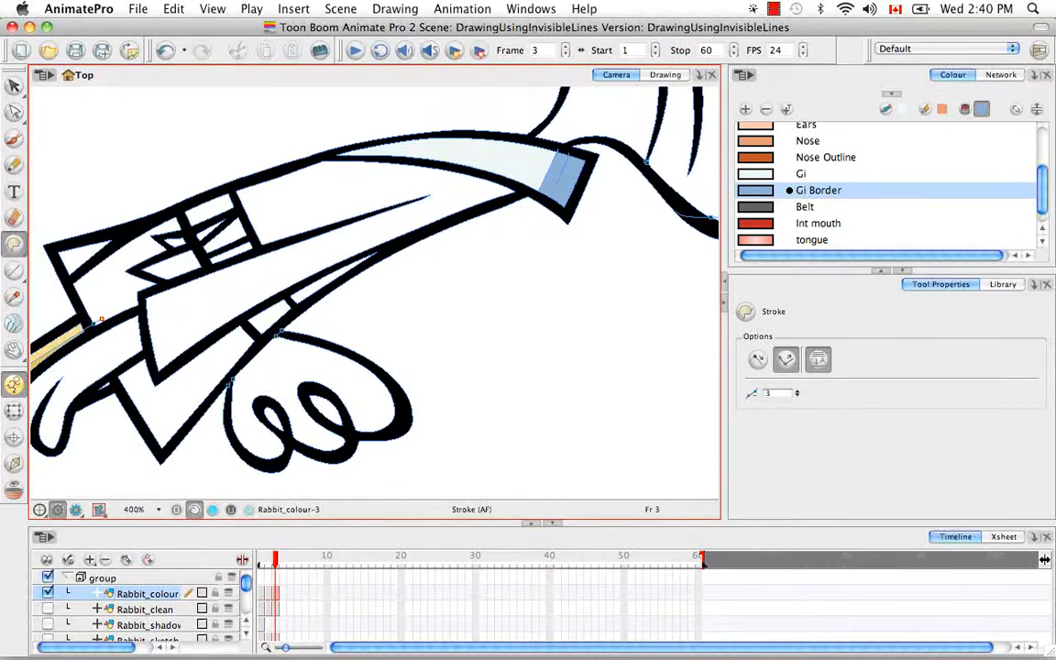
Step: With stroke smoothing set to 5 and connecting of line ends off, draw a curved invisible stroke along the sleeve's back edge from cuff to collar
{"action": "left_click", "coordinate": [777, 441]}
{"action": "type", "text": "5"}
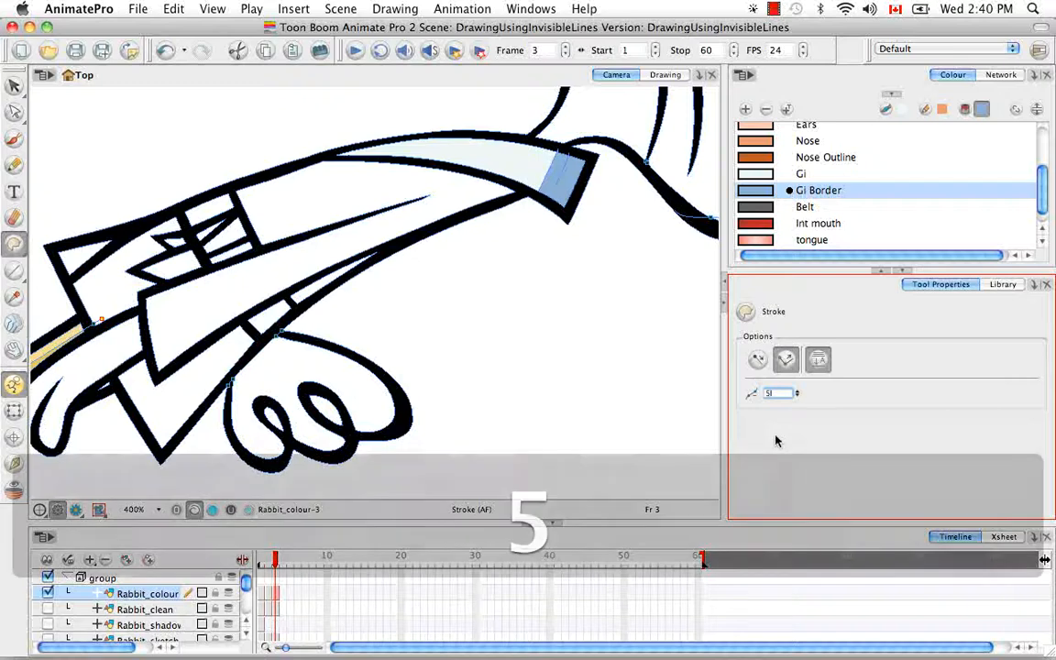
{"action": "key", "text": "Return"}
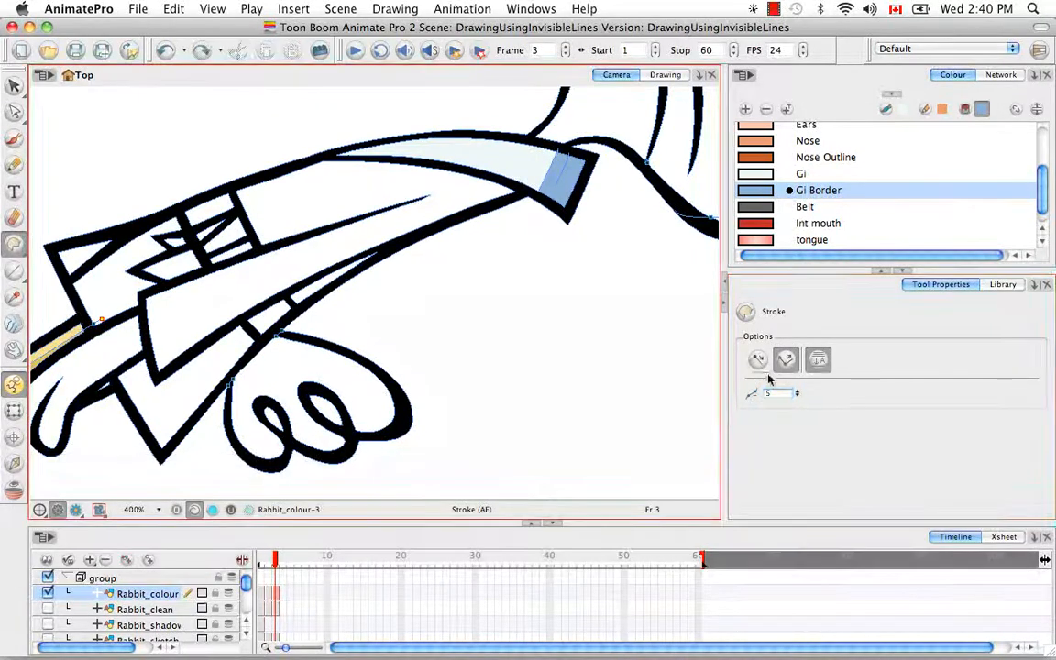
{"action": "left_click", "coordinate": [818, 359]}
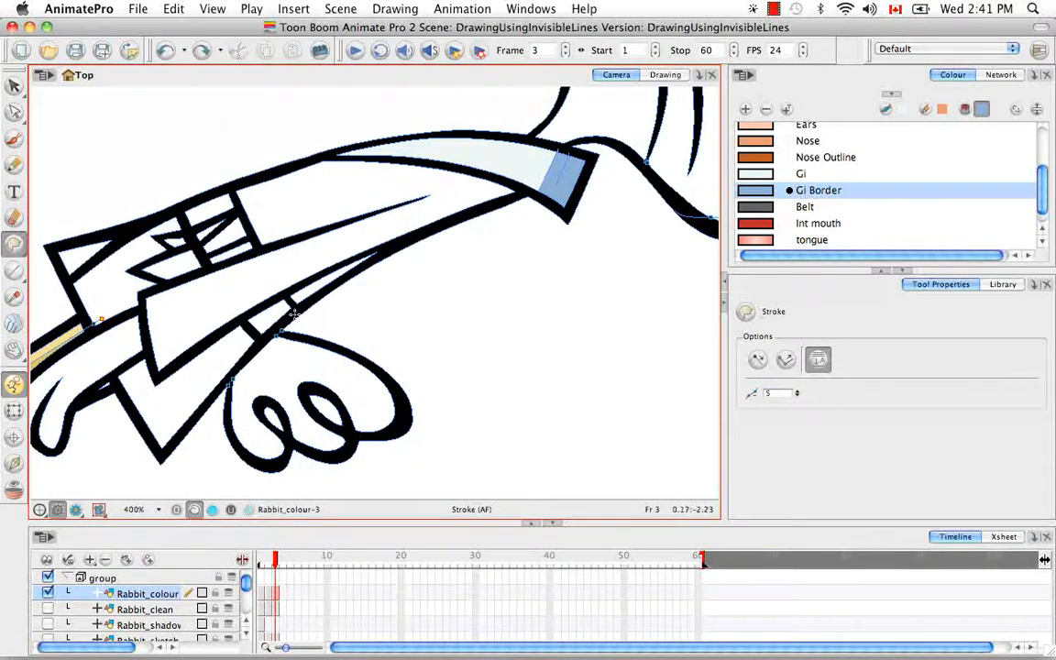
{"action": "mouse_move", "coordinate": [137, 321]}
{"action": "left_mouse_down"}
{"action": "mouse_move", "coordinate": [220, 266]}
{"action": "mouse_move", "coordinate": [338, 241]}
{"action": "mouse_move", "coordinate": [401, 188]}
{"action": "mouse_move", "coordinate": [472, 165]}
{"action": "left_mouse_up"}
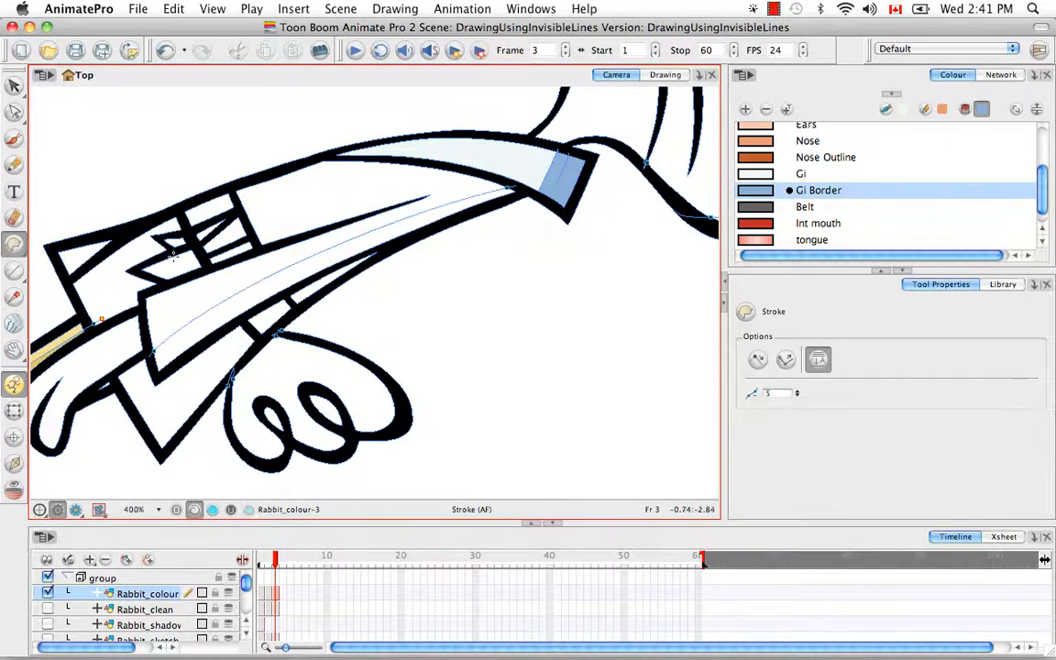
Step: Fill the narrow strip along the sleeve's back edge with Gi Border and the remaining sleeve and jacket area with Gi, and hide the strokes
{"action": "left_click_drag", "start_coordinate": [14, 243], "coordinate": [55, 239]}
{"action": "left_click", "coordinate": [288, 275]}
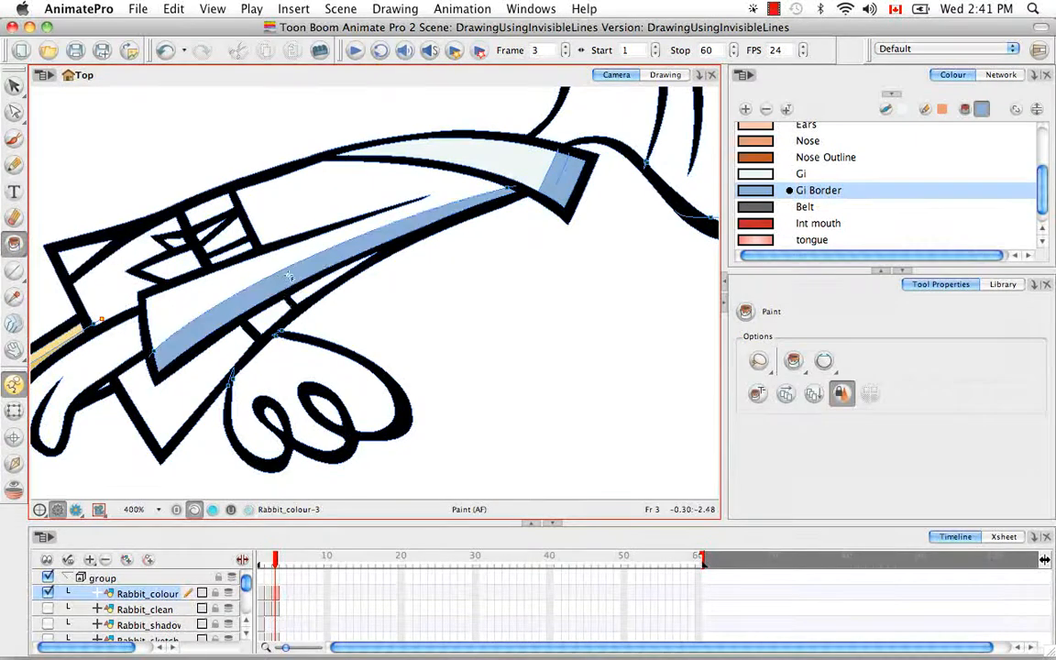
{"action": "left_click", "coordinate": [753, 174]}
{"action": "left_click", "coordinate": [264, 231]}
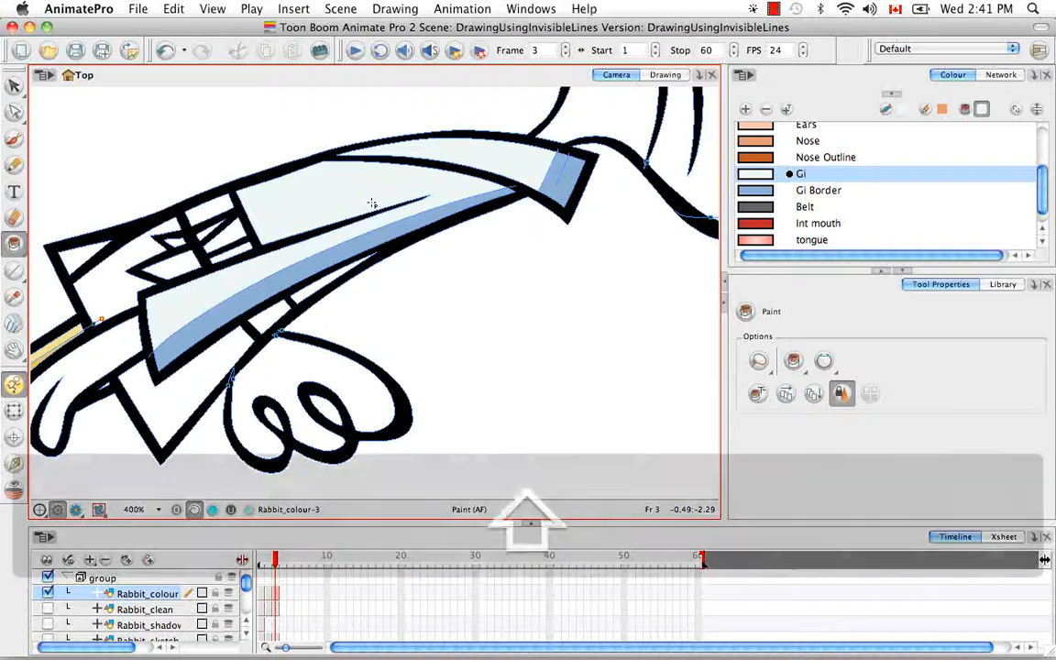
{"action": "key", "text": "shift+m"}
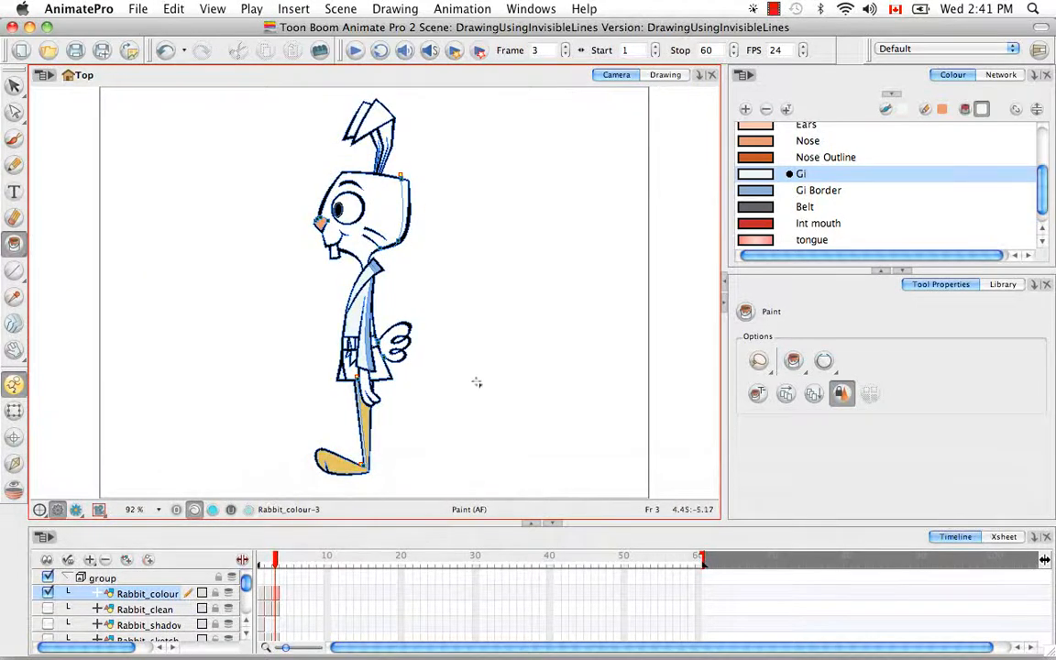
{"action": "key", "text": "d"}
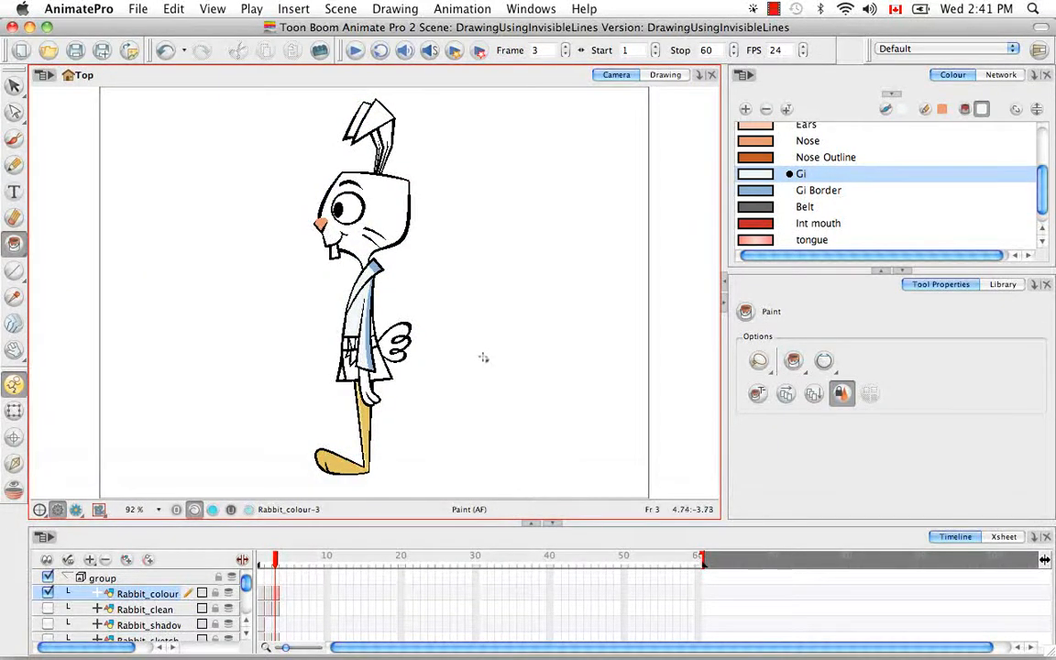